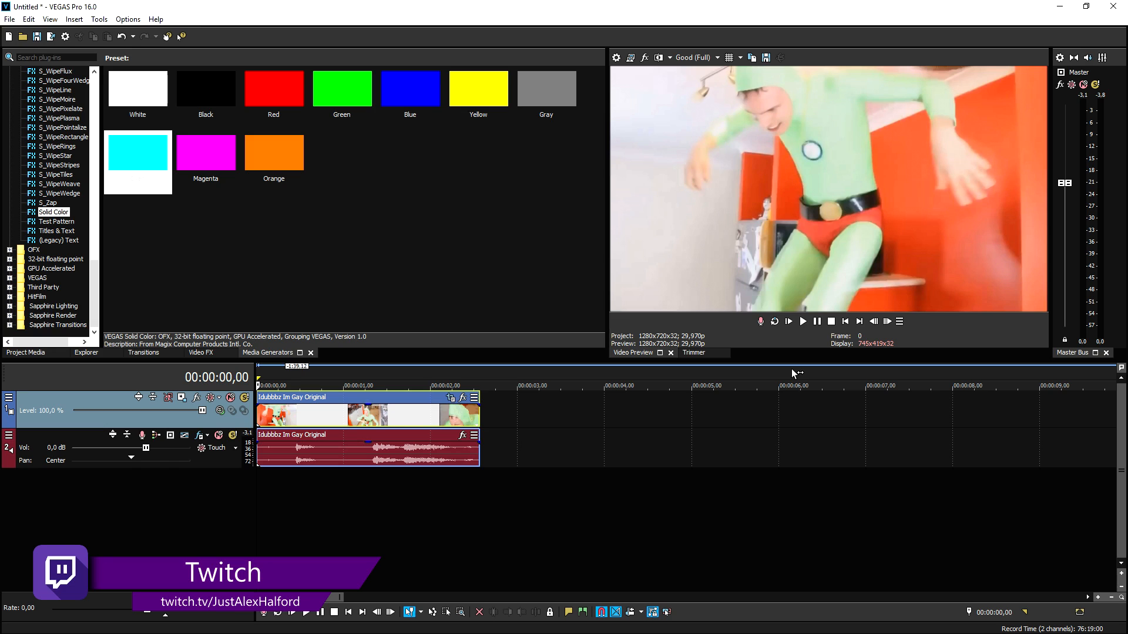
scroll(699, 416, "up", 3)
scroll(630, 417, "down", 2)
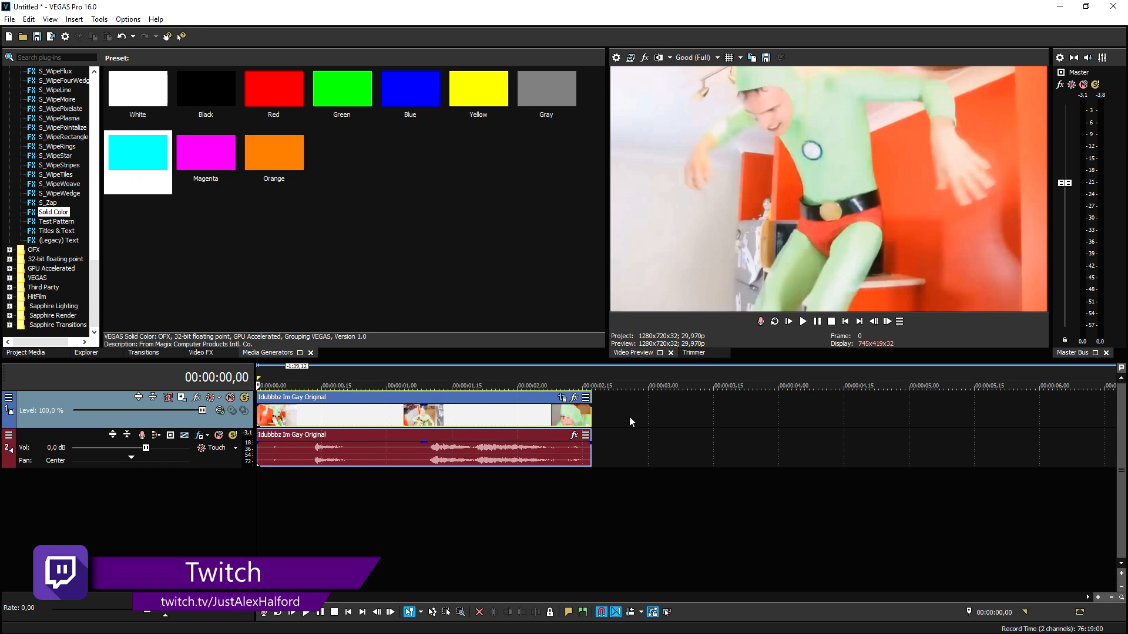
scroll(513, 435, "up", 1)
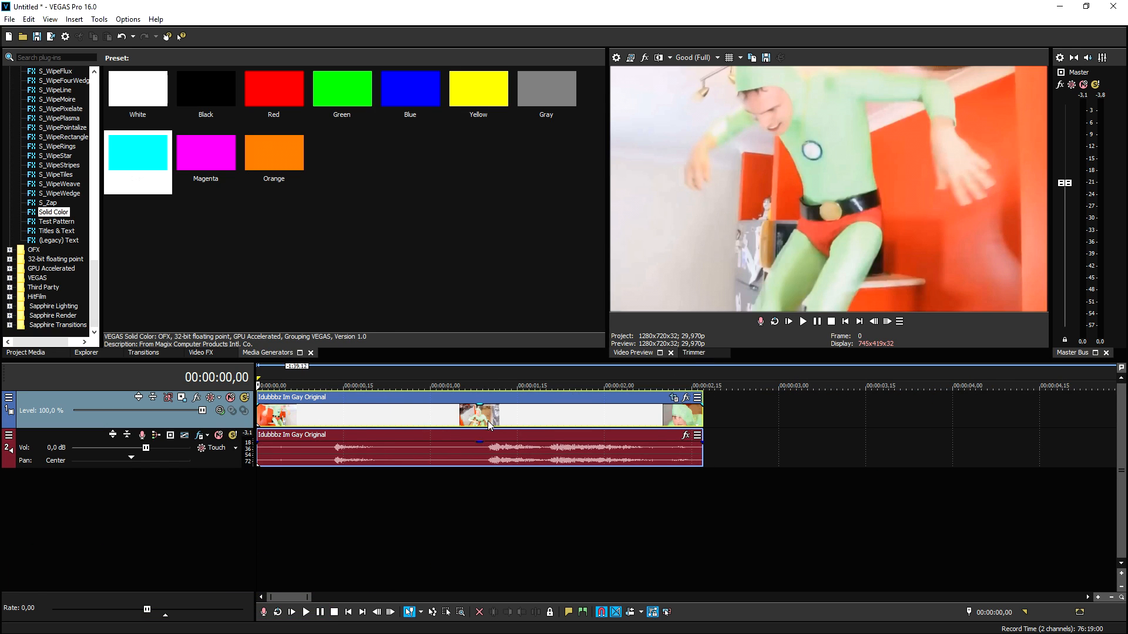
scroll(448, 437, "down", 2)
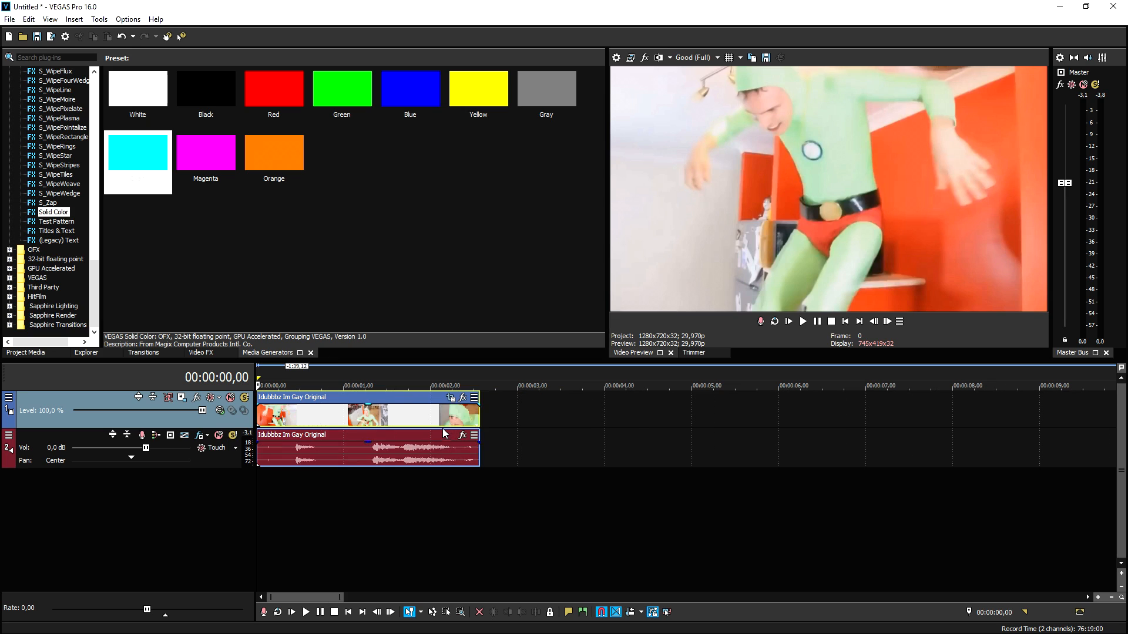
scroll(442, 429, "up", 3)
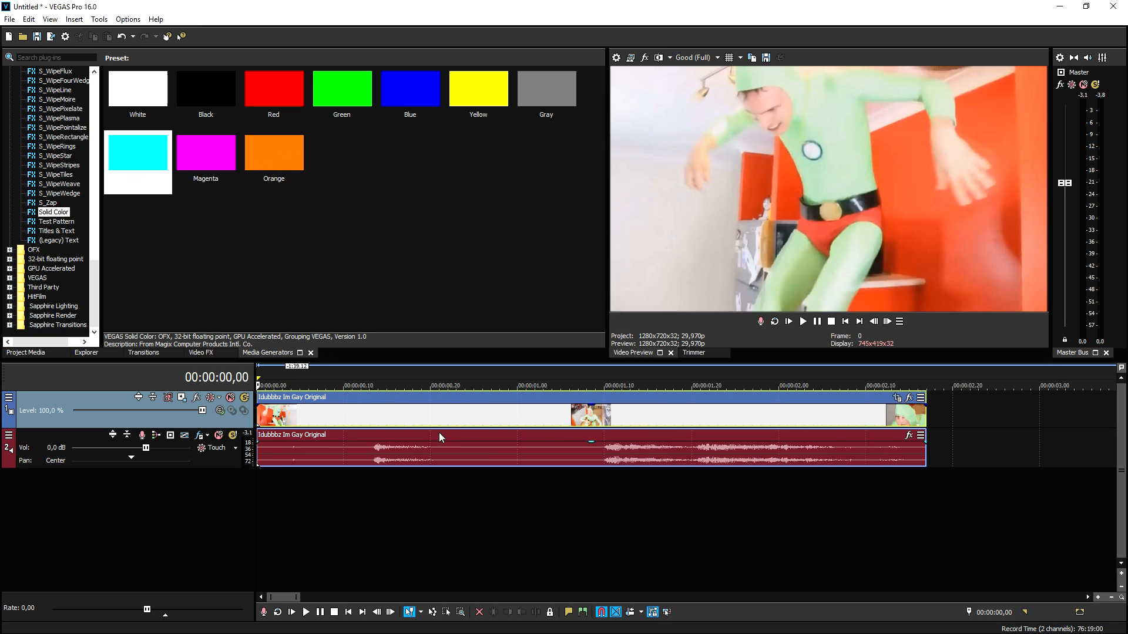
scroll(546, 459, "down", 2)
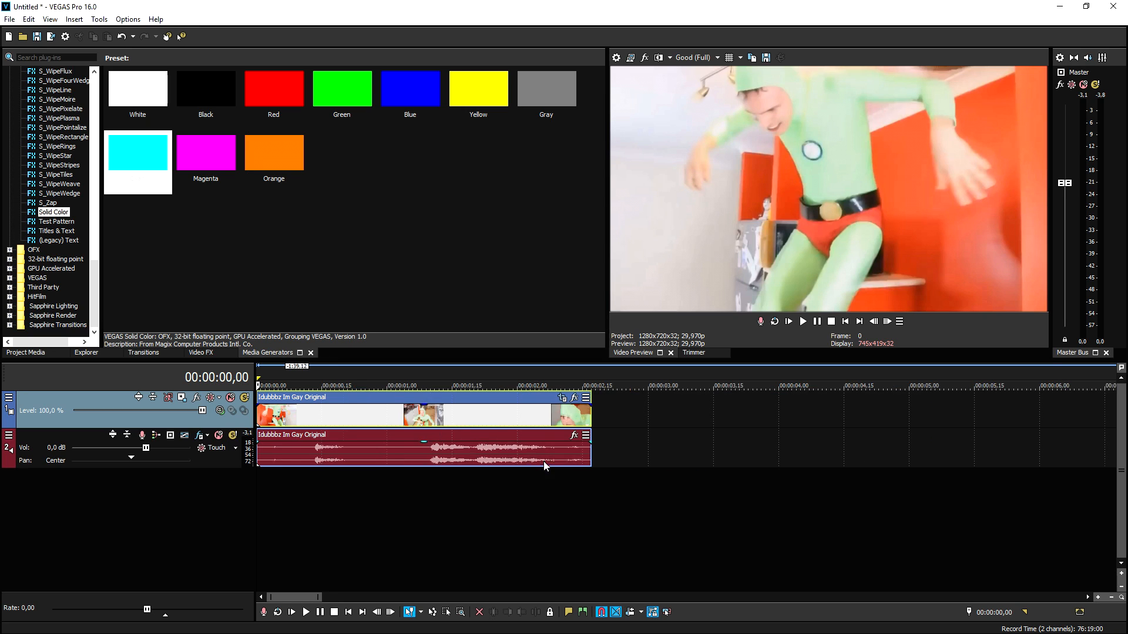
scroll(544, 460, "up", 2)
scroll(569, 467, "down", 1)
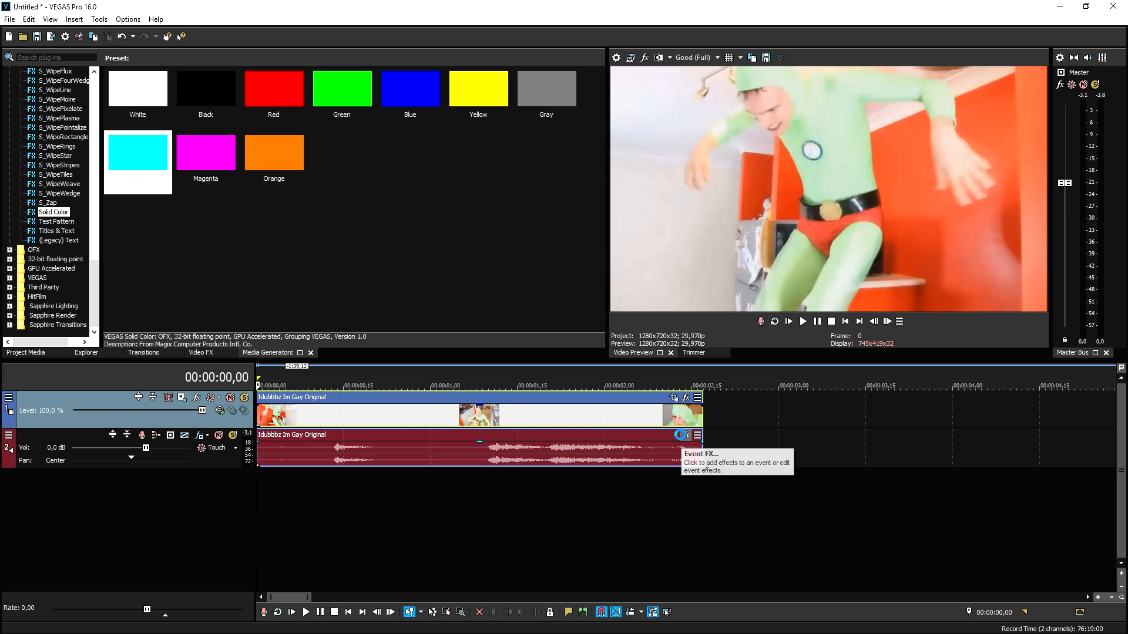
Add the Distortion effect to the clip's audio event.
left_click(526, 414)
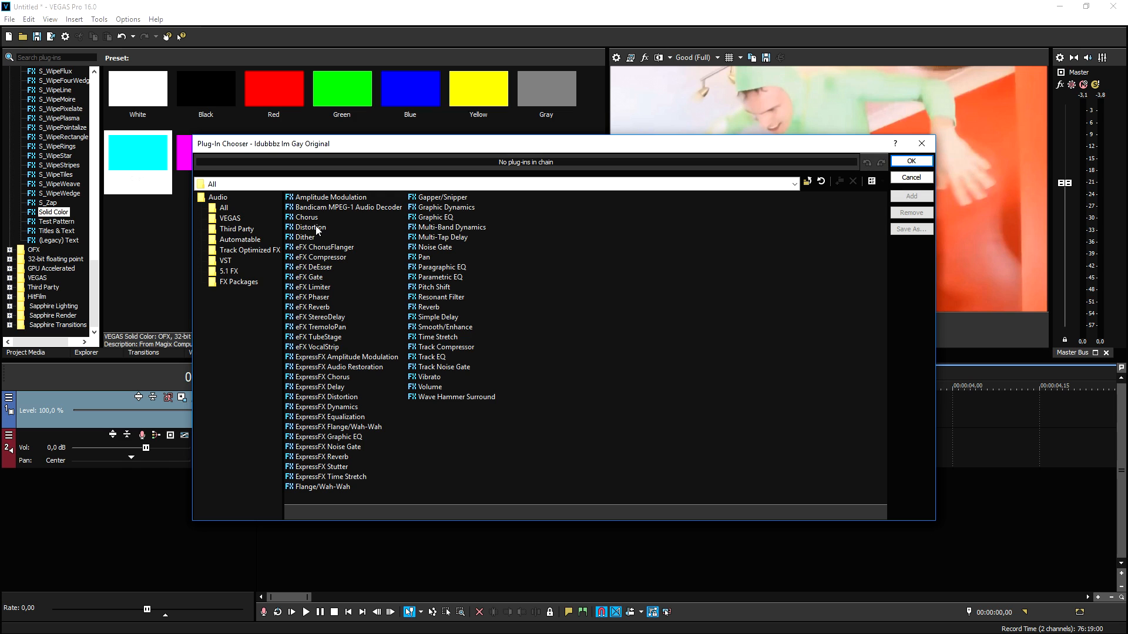
left_click(505, 236)
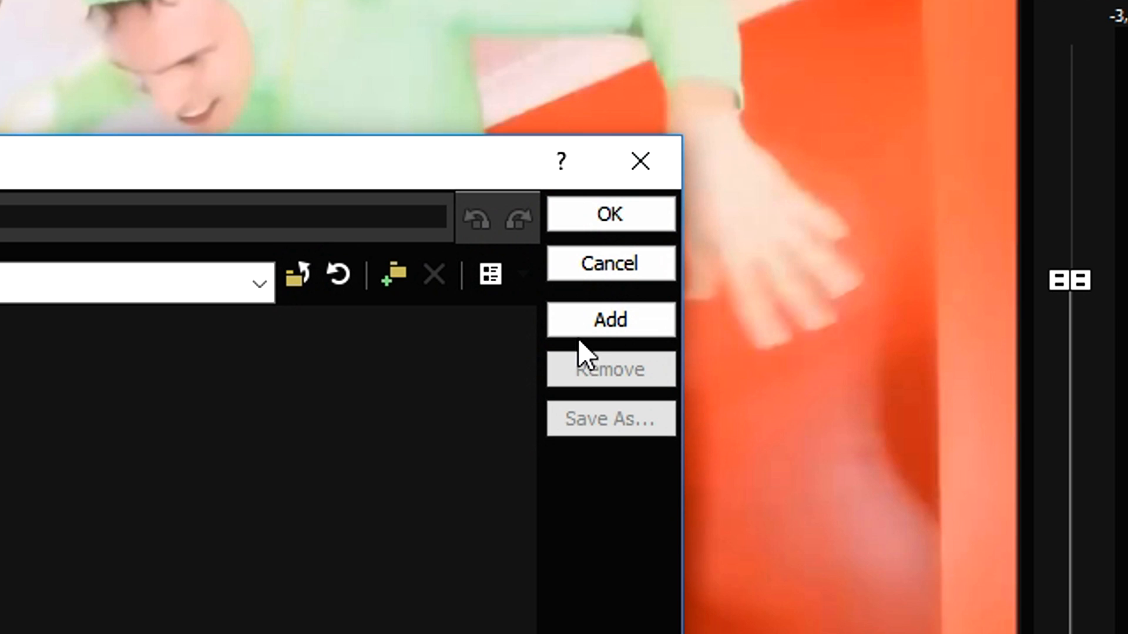
left_click(592, 320)
left_click(600, 217)
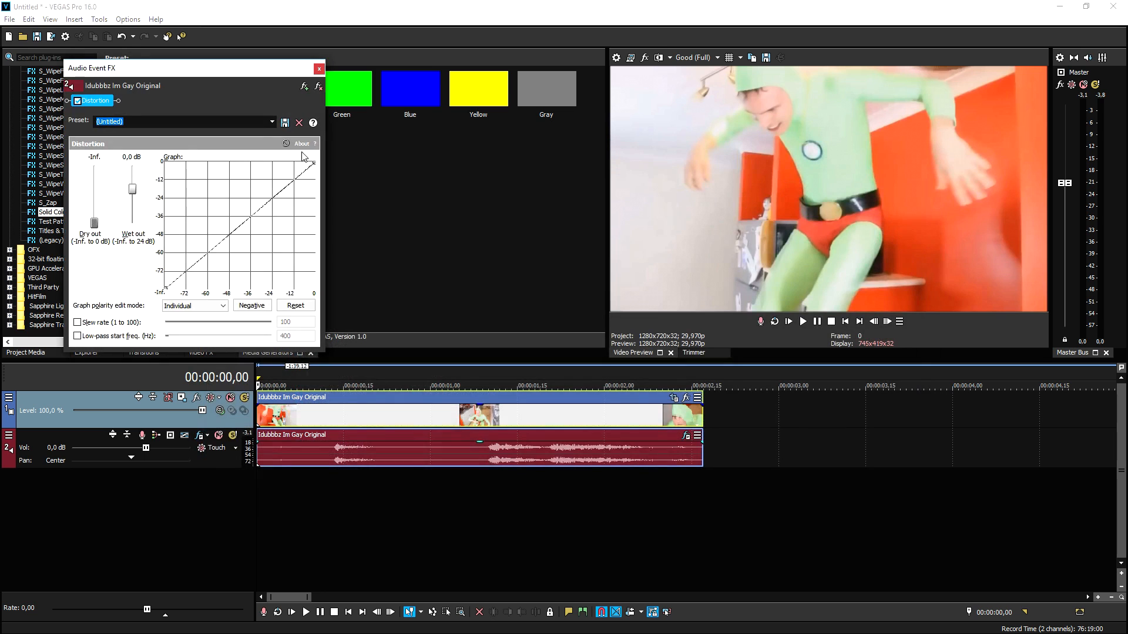
Apply the "[Sys] Boost positive signal" preset to the Distortion effect and close its settings.
left_click_drag(212, 77, 436, 73)
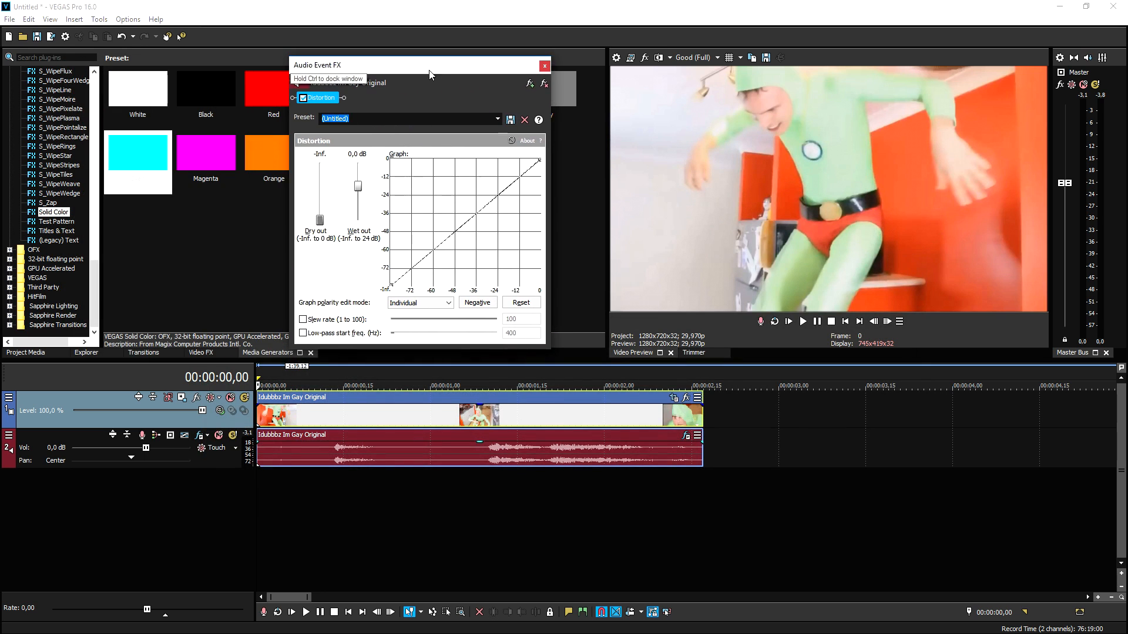
left_click(496, 118)
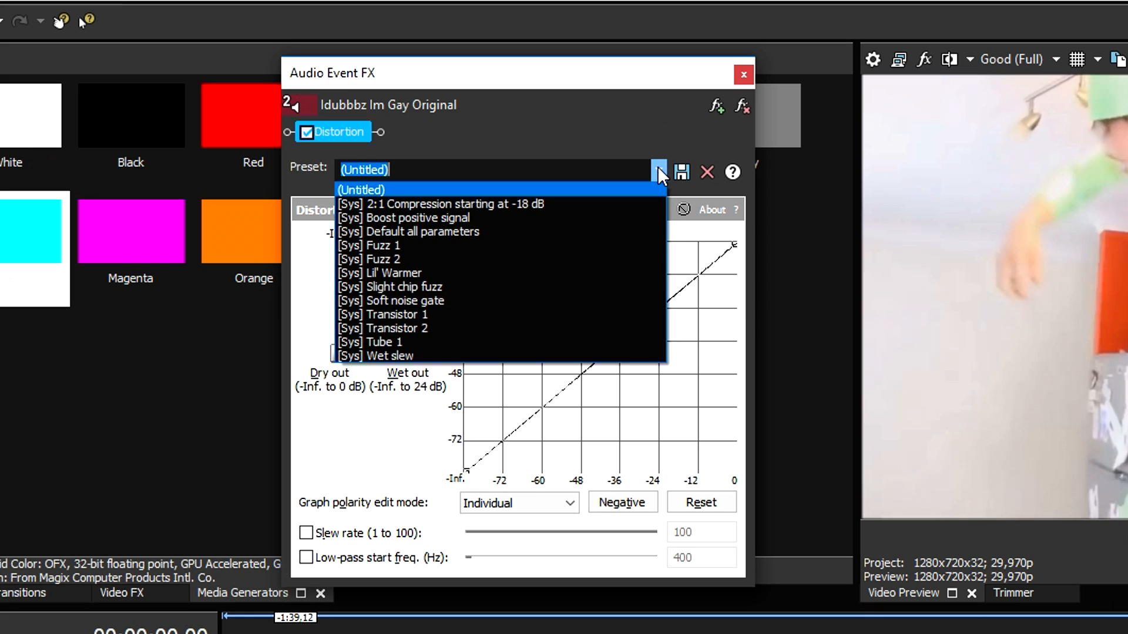
left_click(594, 218)
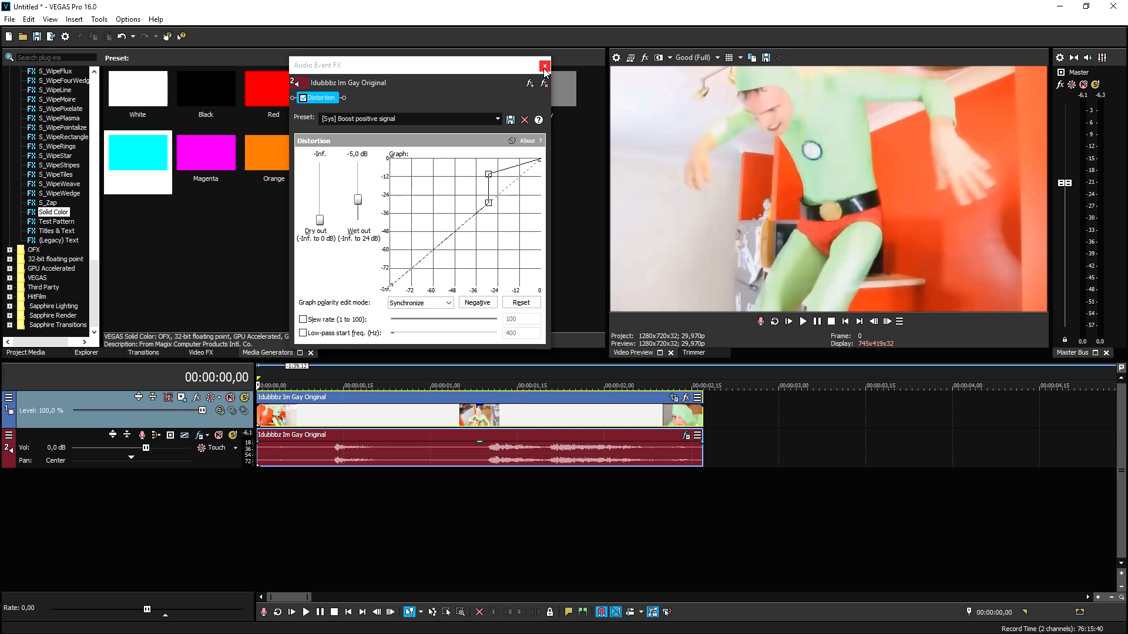
left_click(1085, 60)
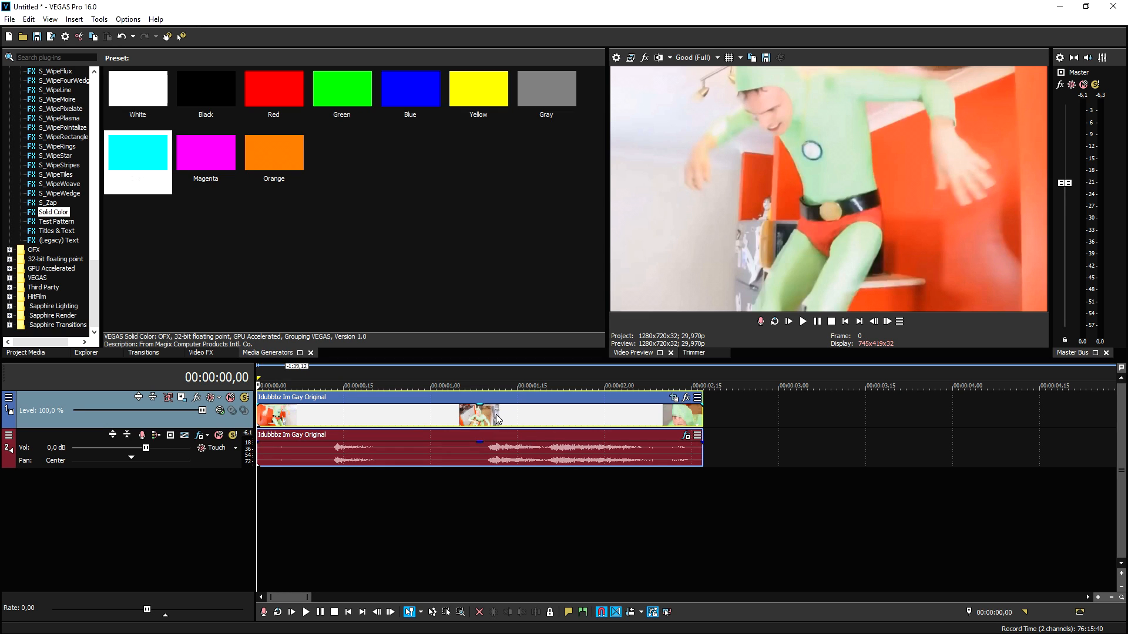
Play the clip and split its video and audio at 00:00:01,10.
scroll(440, 458, "up", 1)
scroll(444, 458, "down", 1)
key("space")
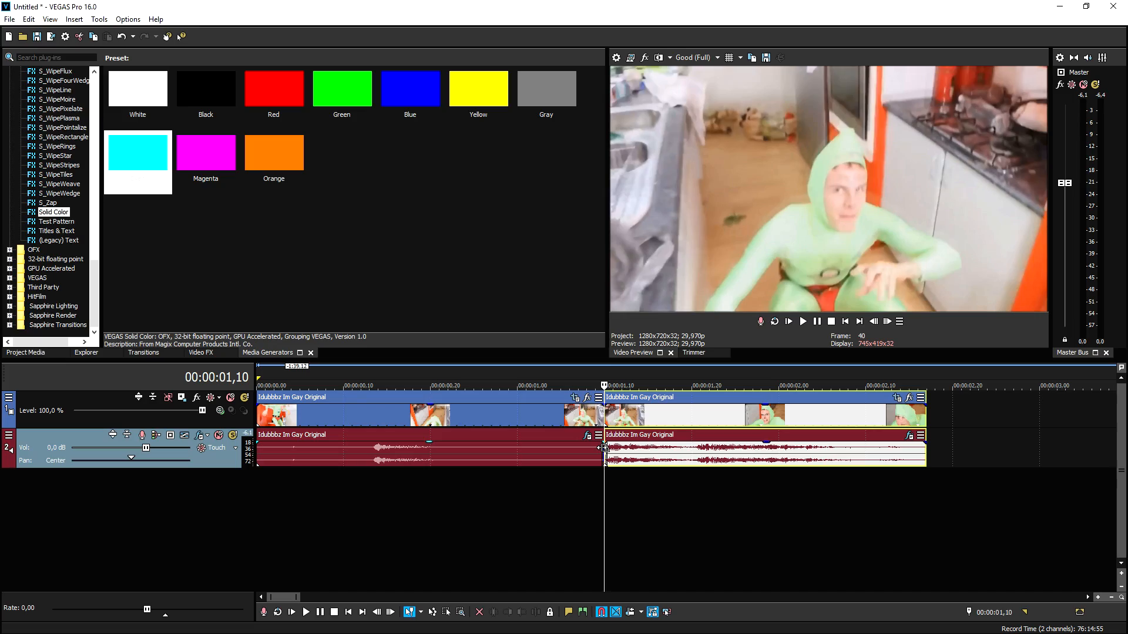
key("space")
key("space")
scroll(624, 419, "down", 1)
scroll(626, 421, "up", 1)
scroll(629, 428, "down", 1)
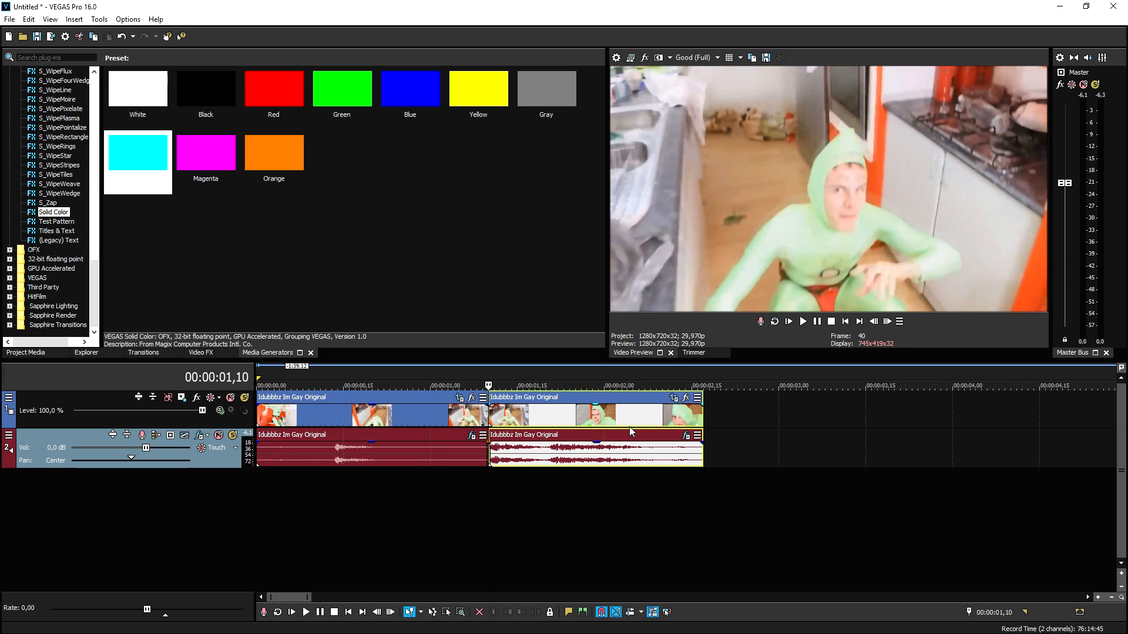
Insert a video track above the clip and place a Red solid color on it starting at 00:00:01,10.
right_click(724, 411)
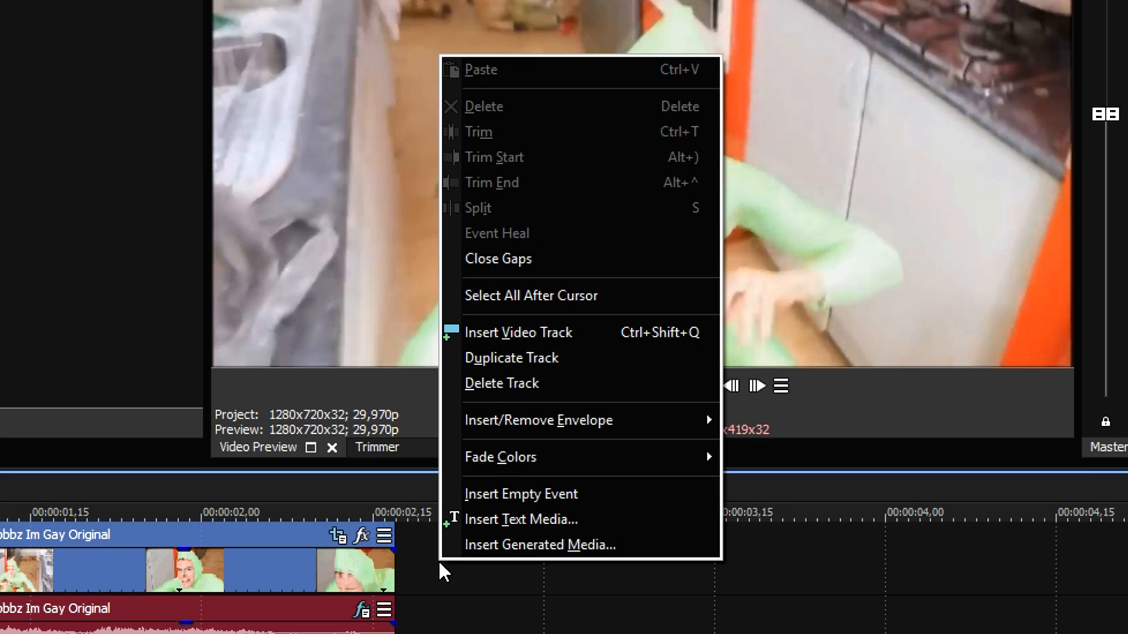
left_click(538, 332)
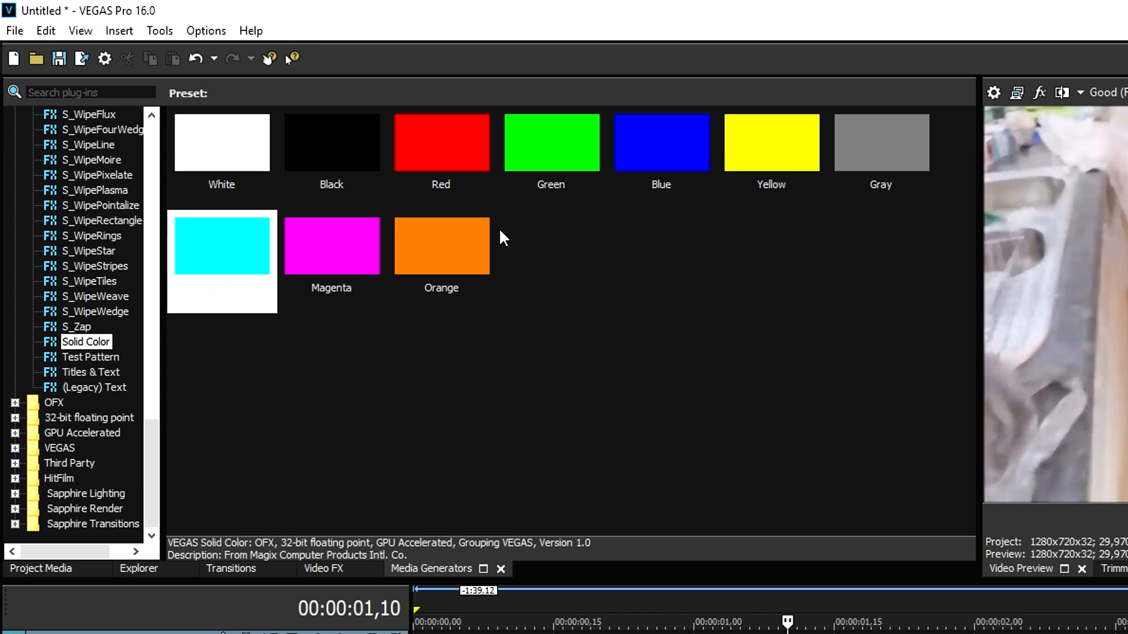
double_click(442, 143)
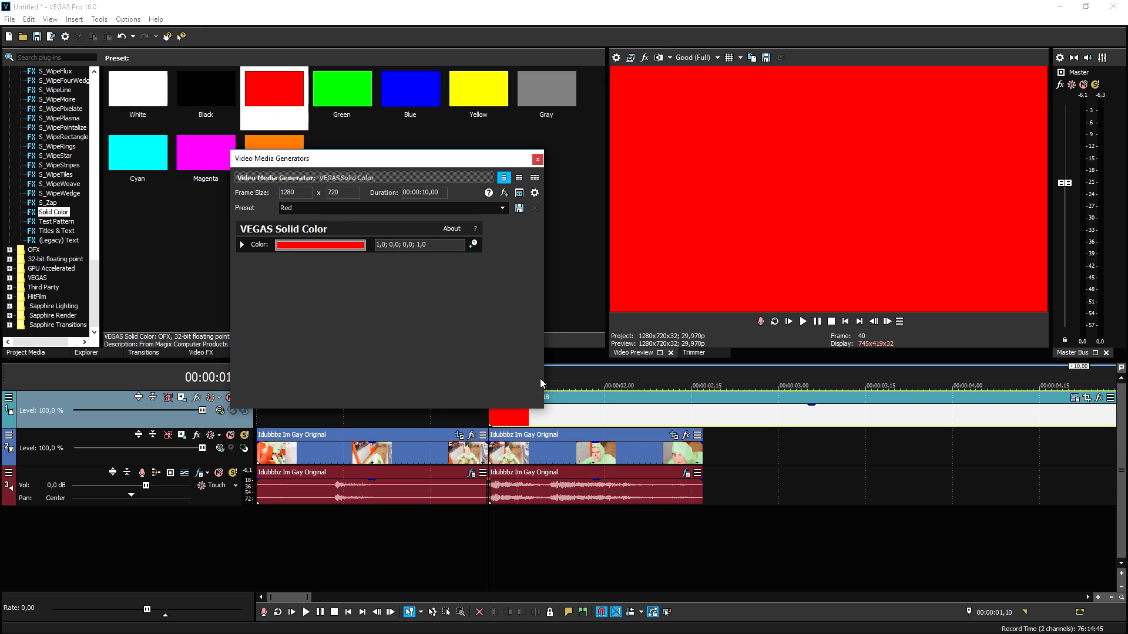
left_click(537, 159)
Shorten the red solid color to five frames by splitting it at 00:00:01,15 and deleting the remainder.
key("Up")
key("Up")
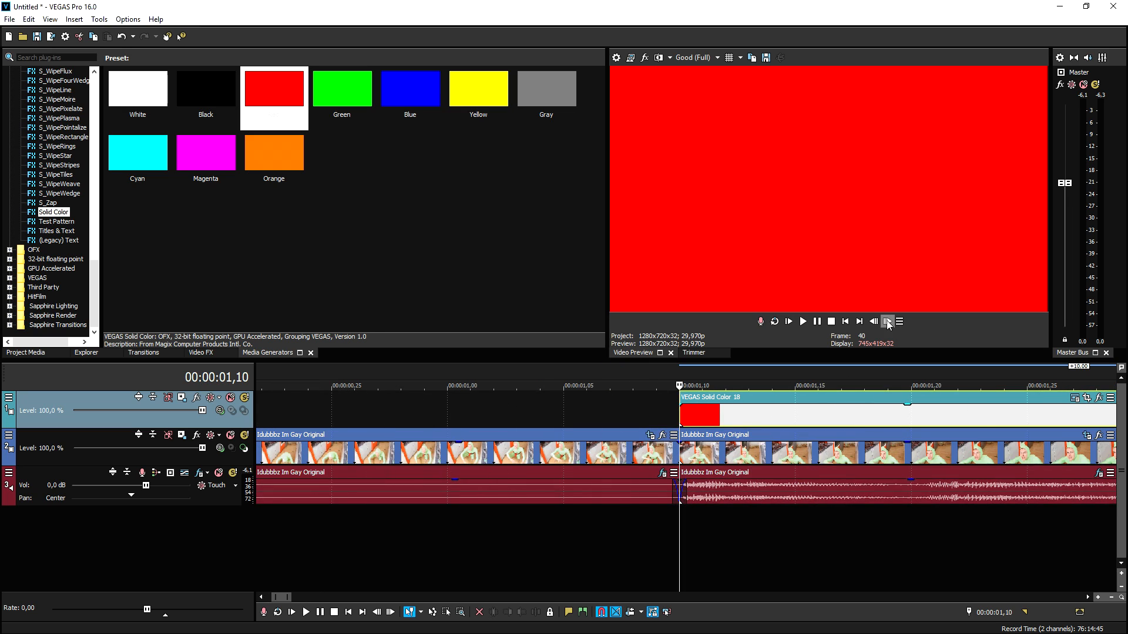
left_click(887, 322)
left_click(887, 321)
left_click(886, 321)
left_click(887, 322)
left_click(886, 322)
scroll(723, 441, "down", 1)
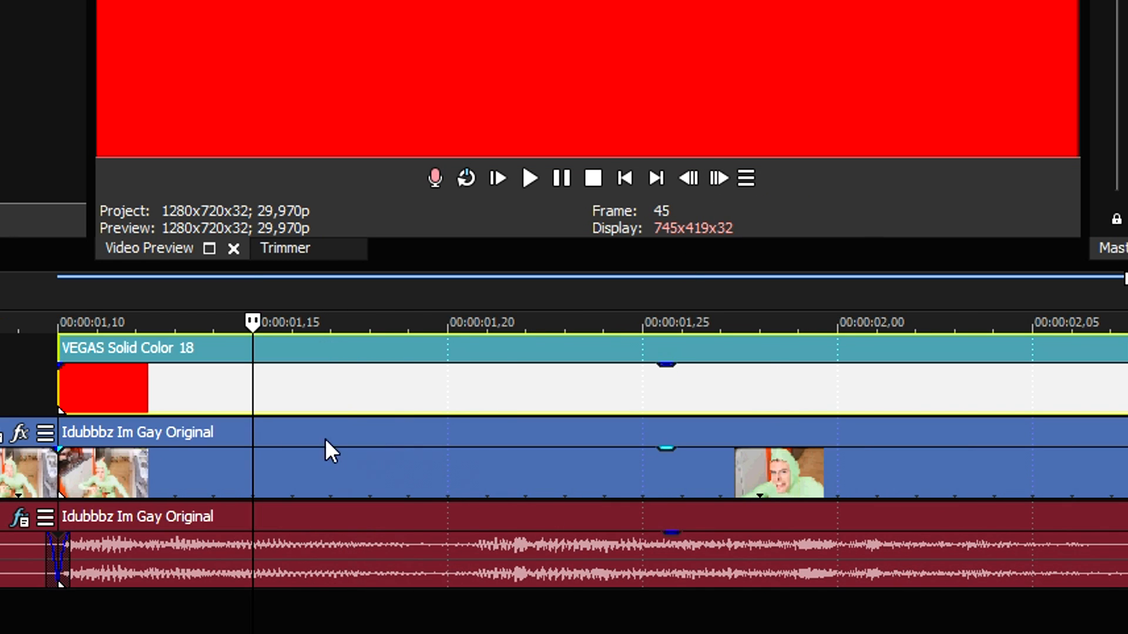
key("s")
scroll(275, 400, "down", 1)
key("Delete")
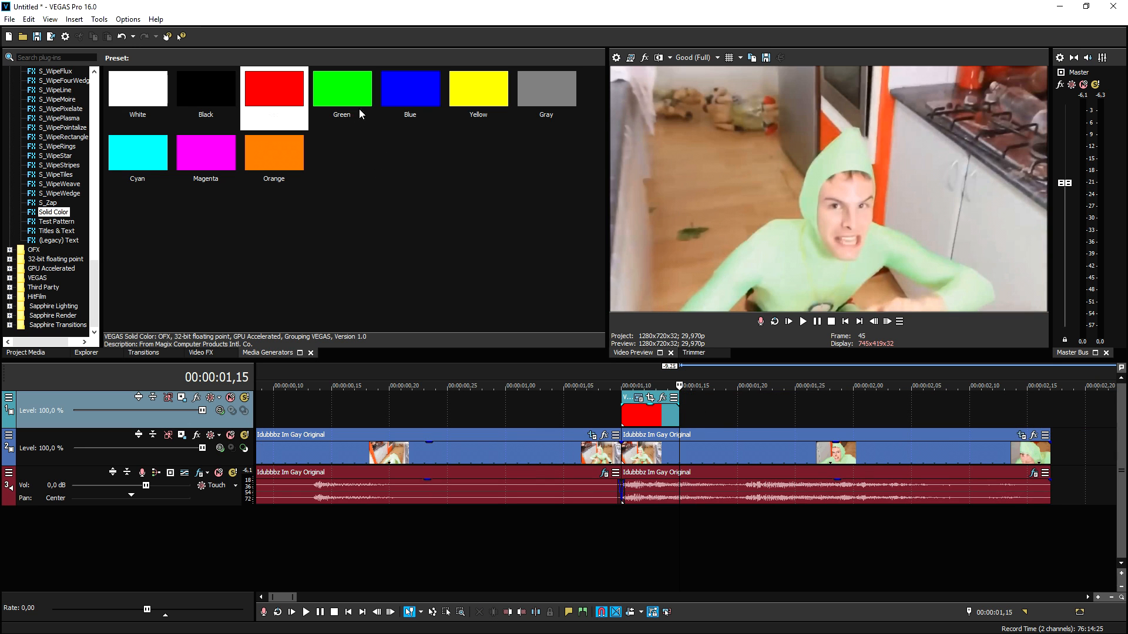
Add a Yellow solid color at 00:00:01,15, split it five frames on at 00:00:01,20 and delete the remainder.
double_click(478, 89)
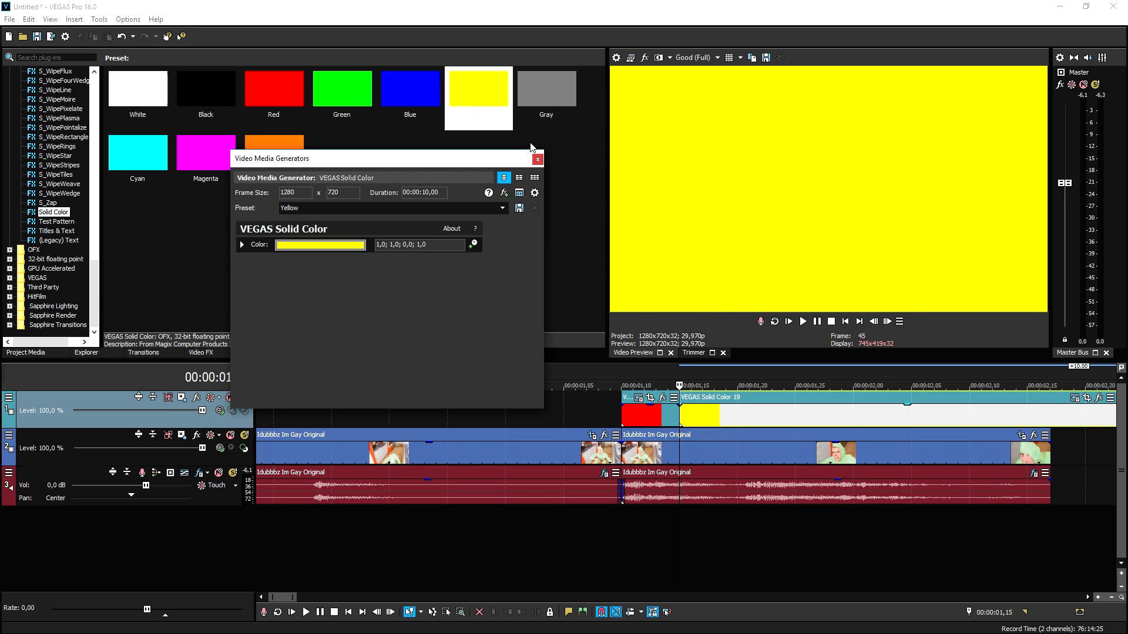
left_click(537, 159)
left_click(886, 322)
left_click(887, 321)
left_click(887, 321)
left_click(886, 321)
left_click(887, 321)
key("s")
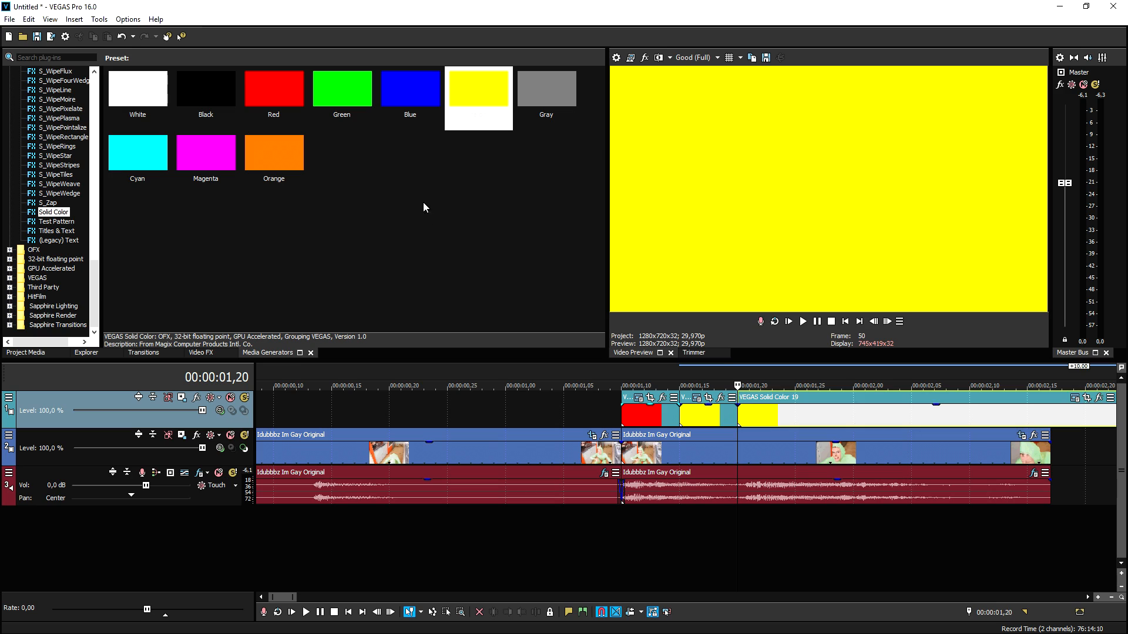
key("Delete")
Place a Blue solid color directly after the yellow one at 00:00:01,20, keeping its default settings.
left_click_drag(413, 94, 745, 407)
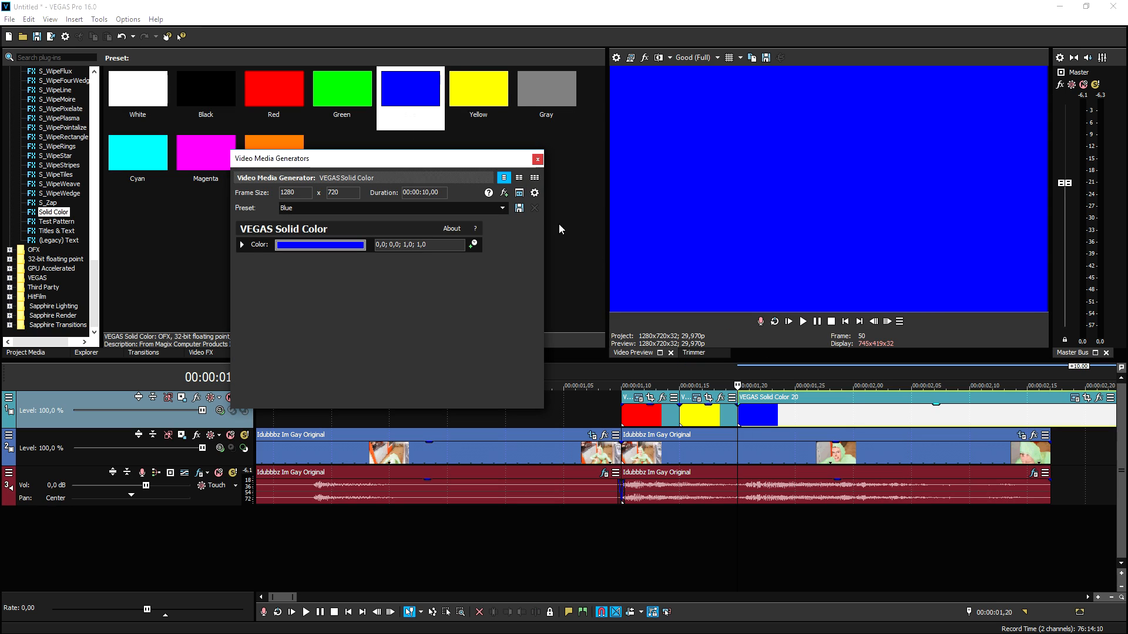
left_click(537, 159)
scroll(703, 391, "down", 1)
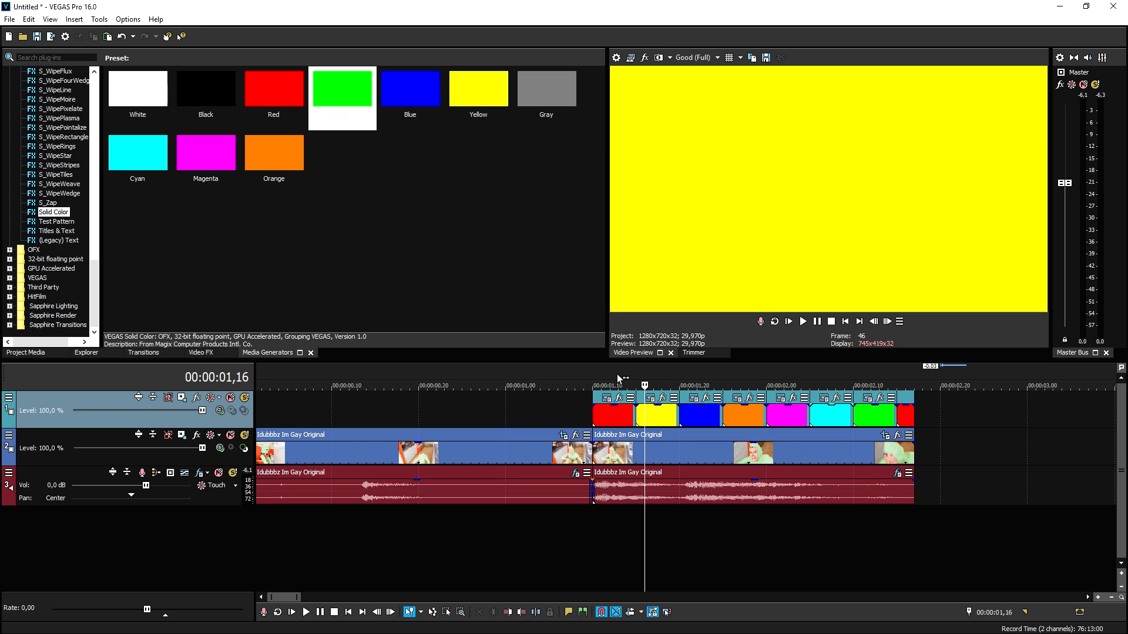
Try lowering the red solid color event's opacity to see the footage beneath, and restore it to full.
left_click(616, 374)
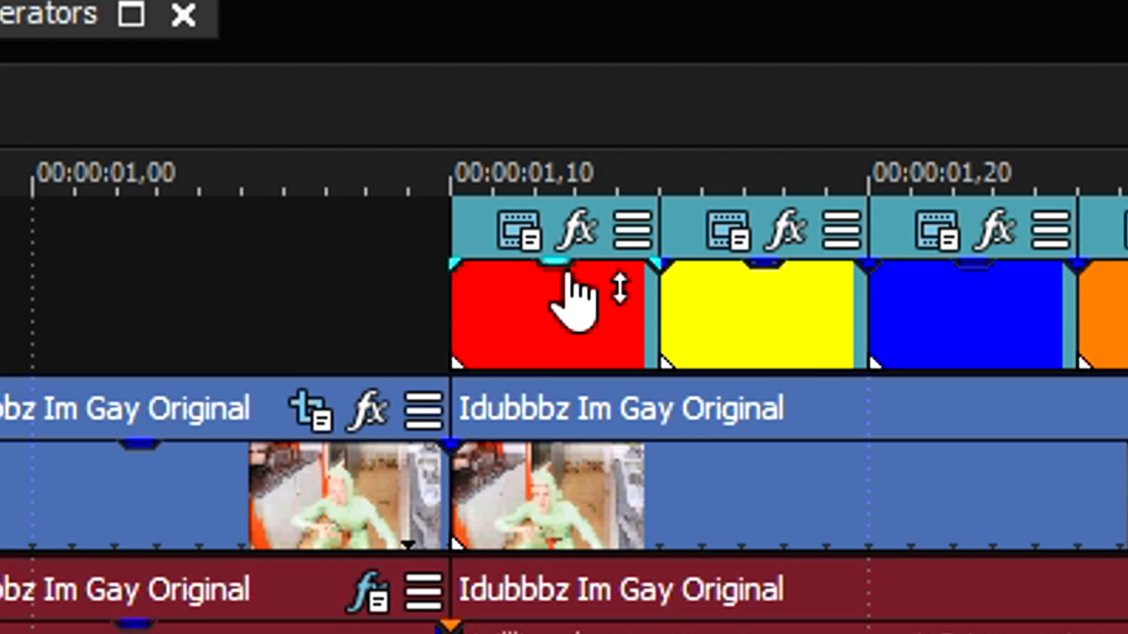
left_click_drag(392, 412, 391, 415)
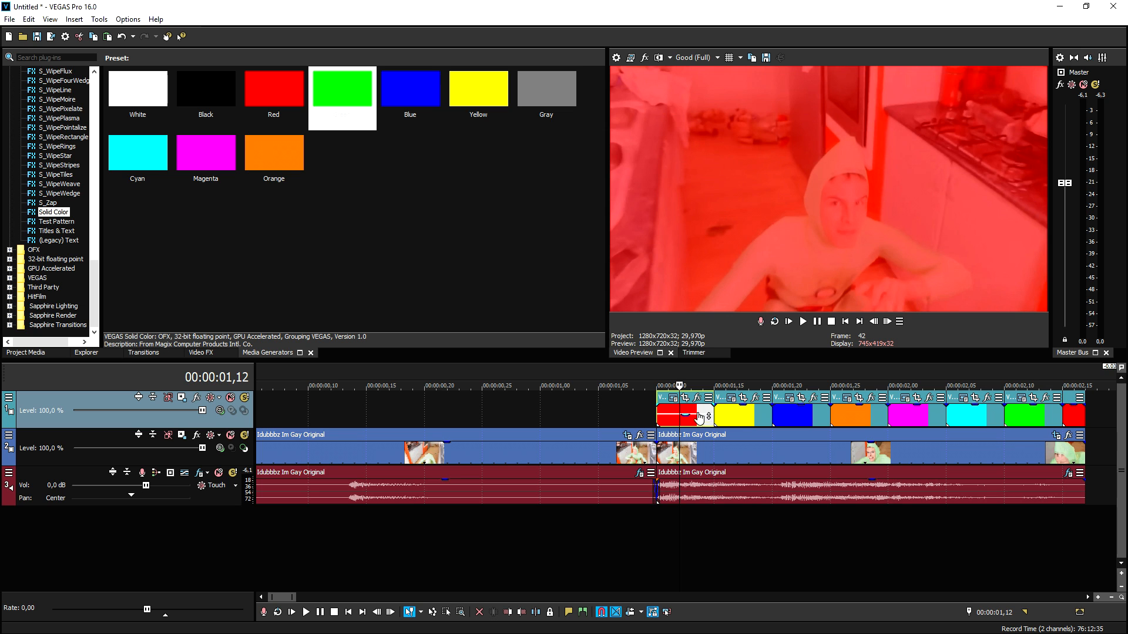
left_click_drag(606, 309, 605, 263)
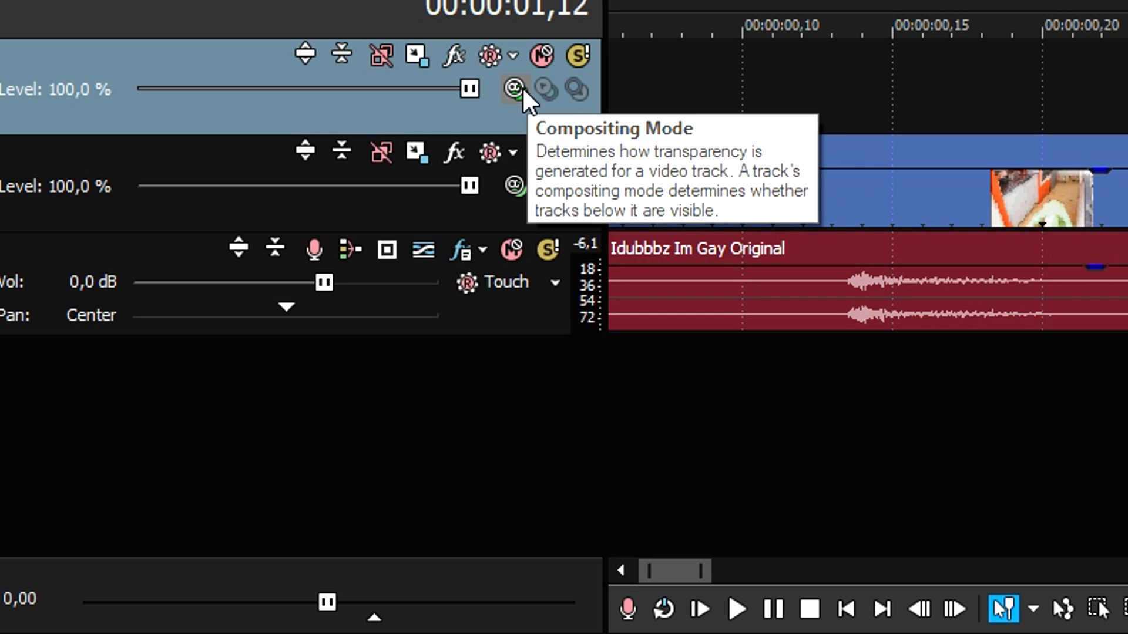
Set the compositing mode of the solid color track to Screen and check the footage in the preview.
left_click(521, 90)
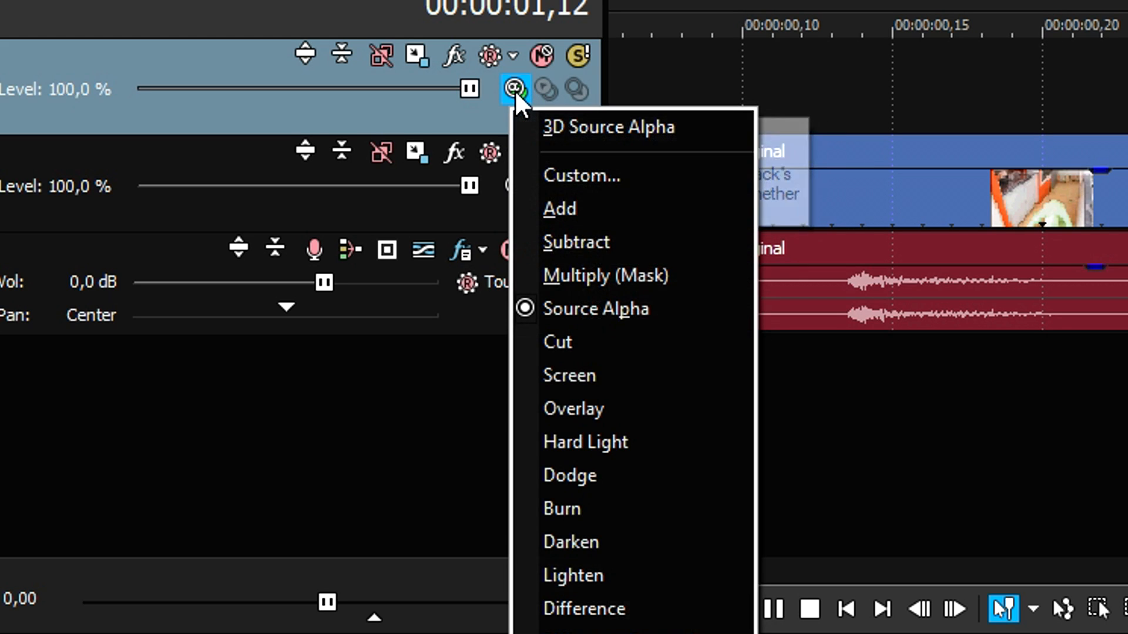
left_click(688, 385)
left_click(474, 407)
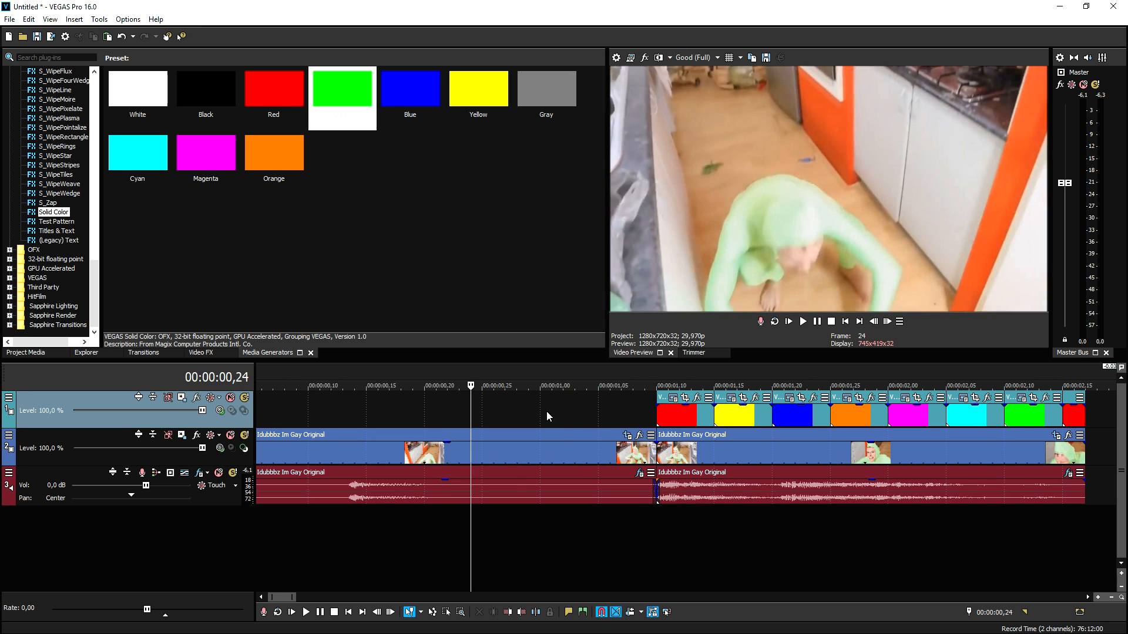
left_click(547, 411)
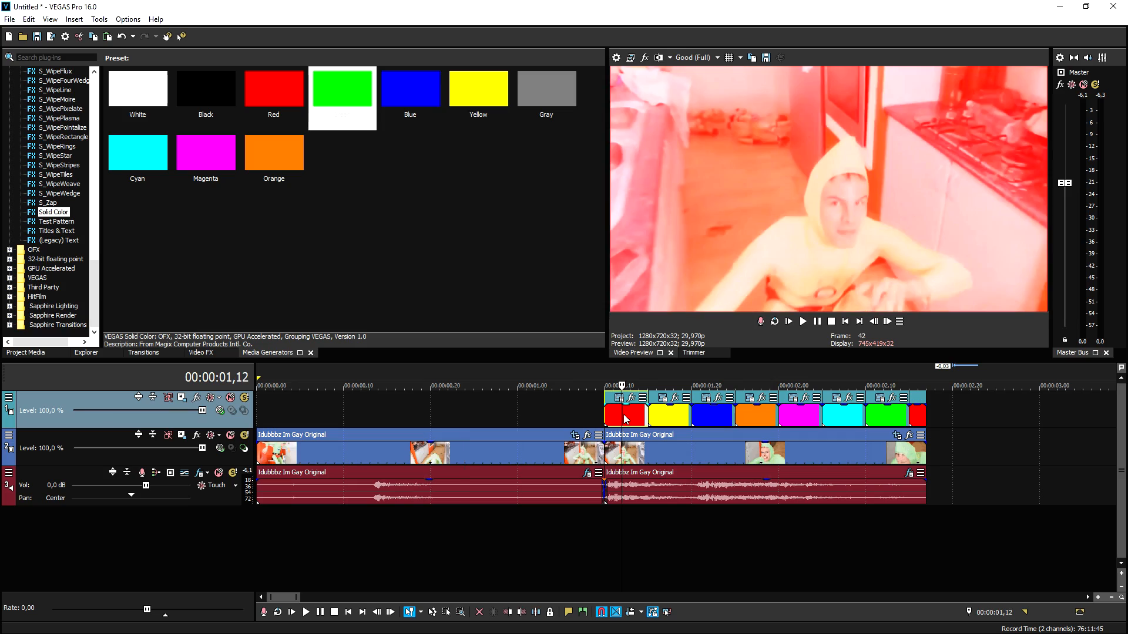
Try the Overlay compositing mode on the solid color track, switch it to Hard Light and preview the frame at 00:00:01,10.
left_click(221, 411)
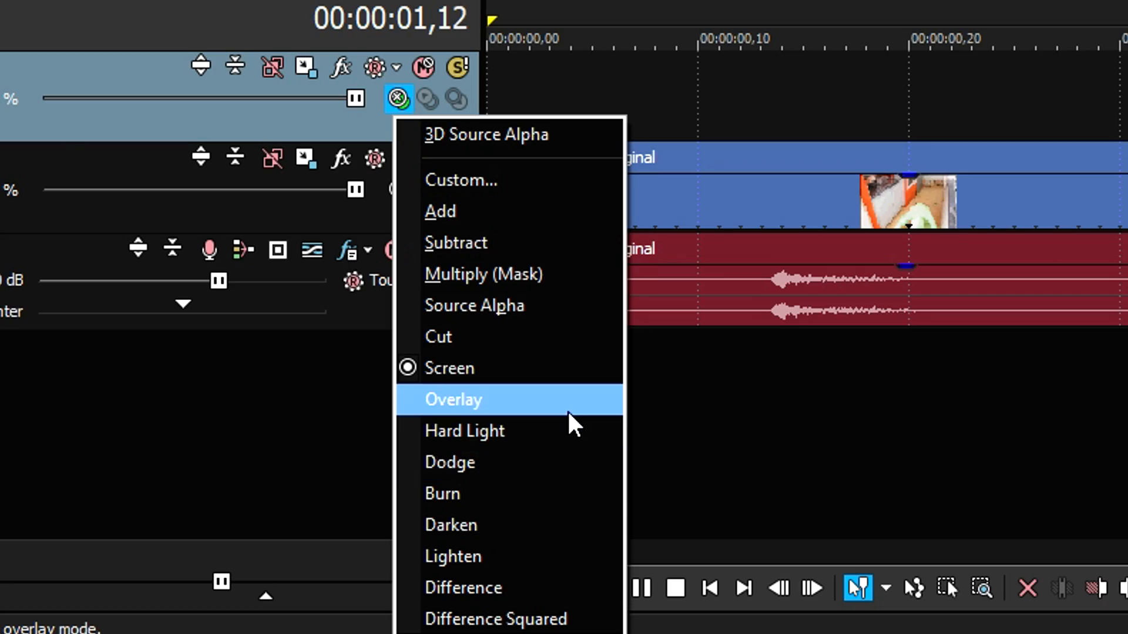
left_click(566, 410)
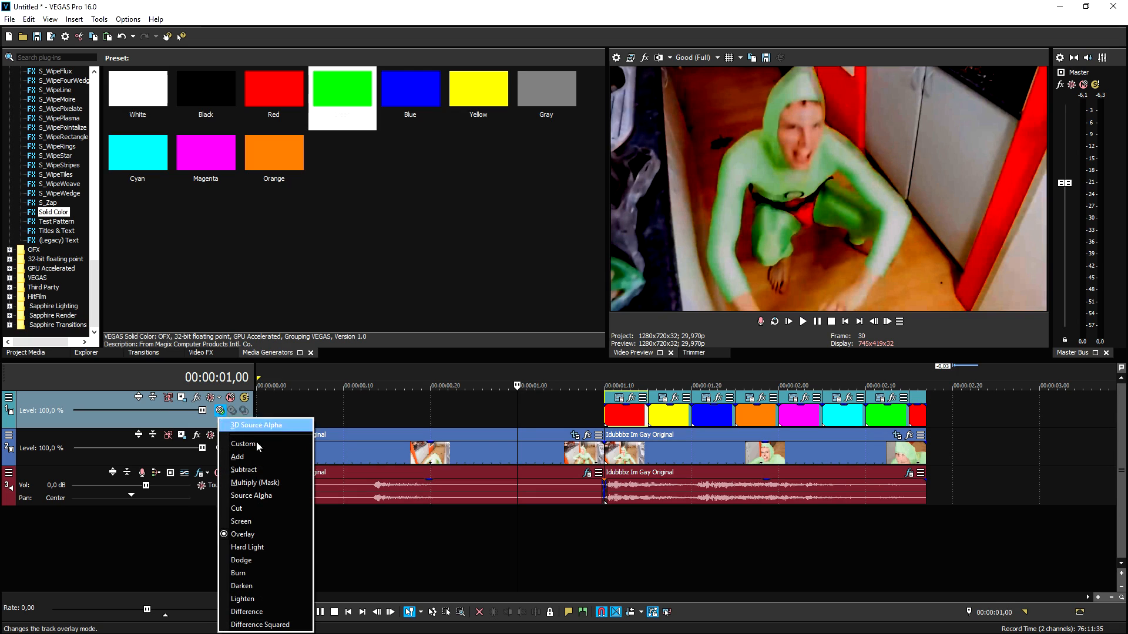
left_click(284, 545)
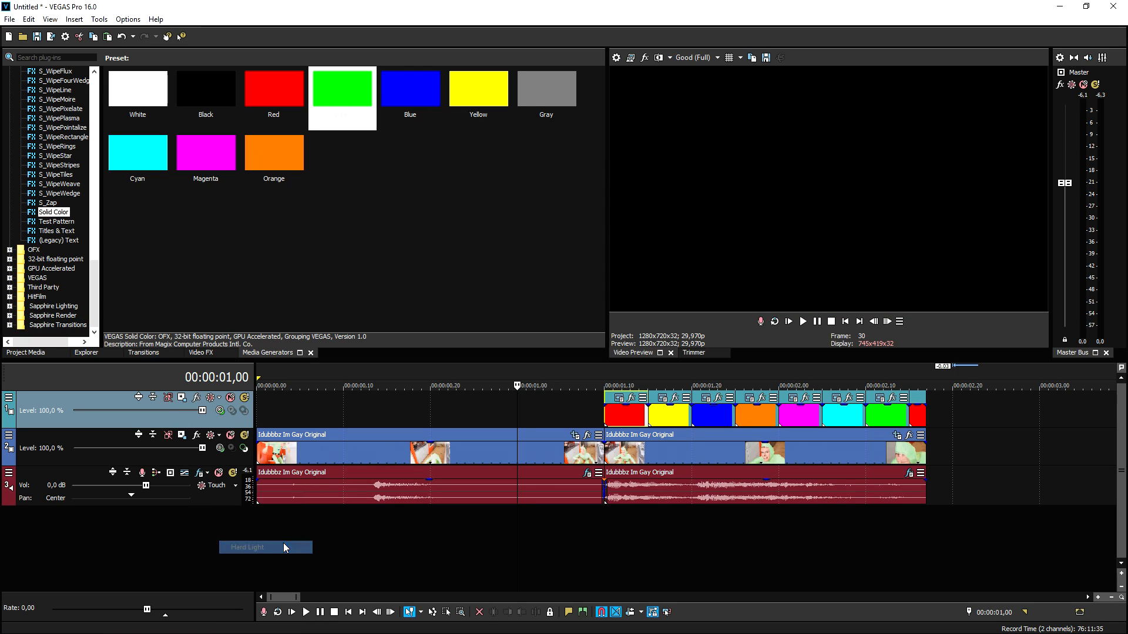
left_click(605, 373)
Set the solid color track's compositing mode to Screen and return the playhead to the start of the project.
left_click(221, 411)
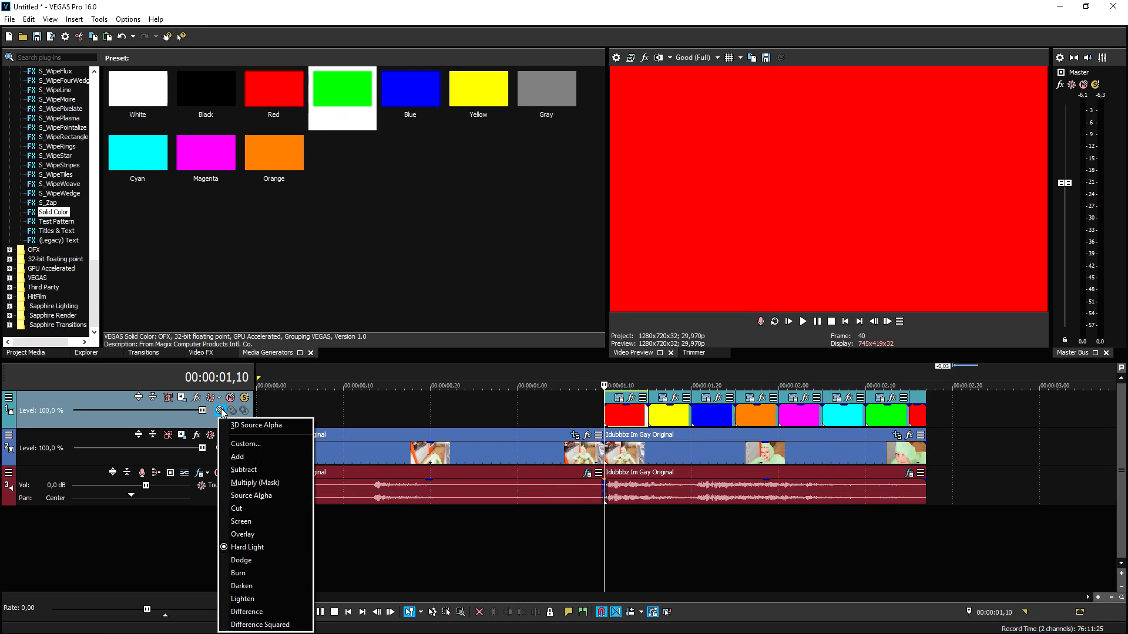
left_click(277, 522)
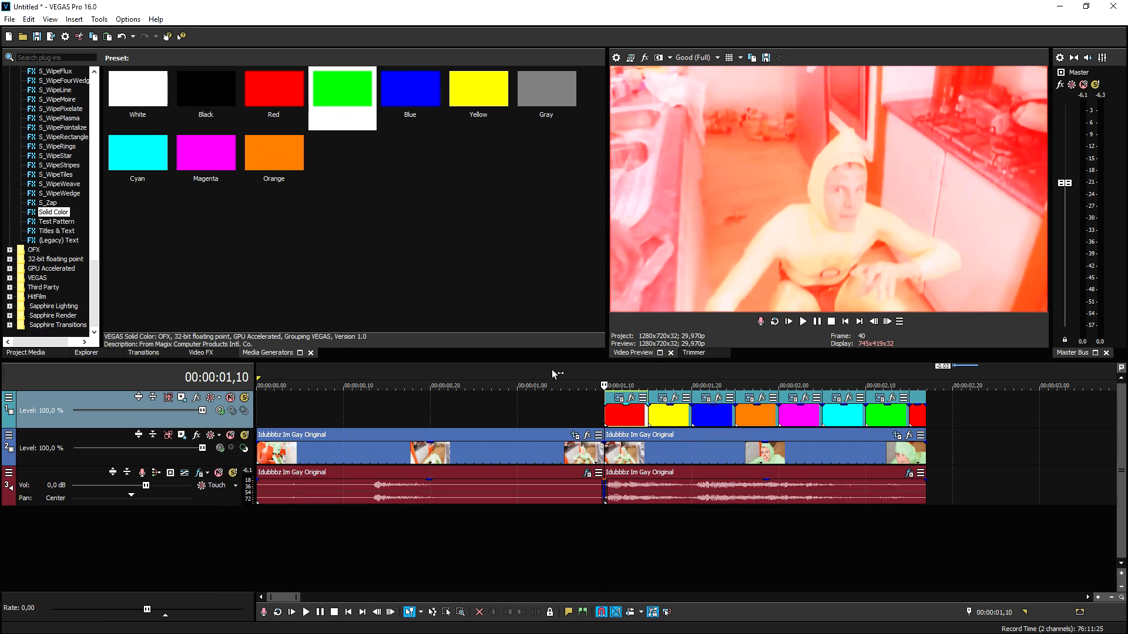
left_click(845, 321)
Examine frames across both clips in the preview, comparing the plain first part with the color-tinted second part.
scroll(469, 531, "down", 2)
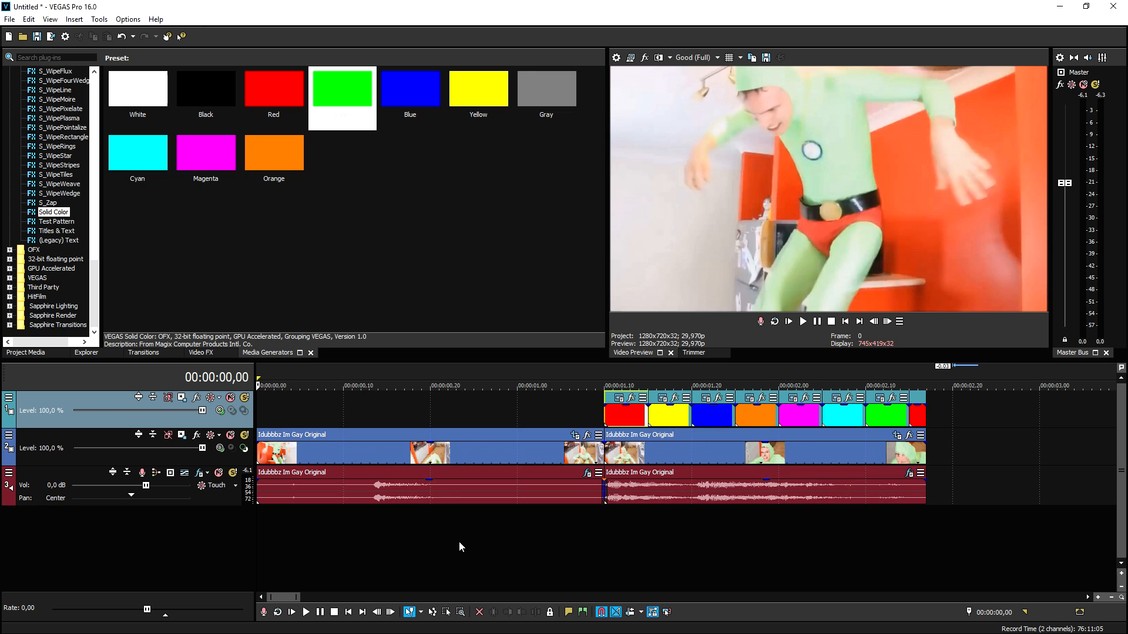
scroll(466, 542, "down", 2)
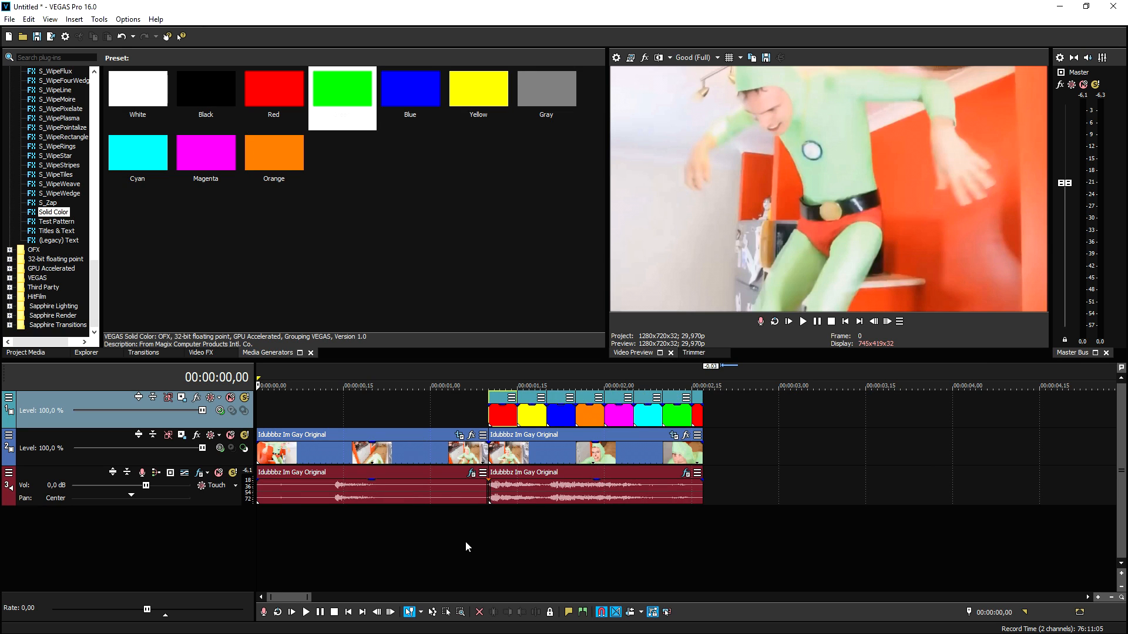
scroll(643, 501, "up", 3)
scroll(719, 462, "down", 1)
left_click(703, 463)
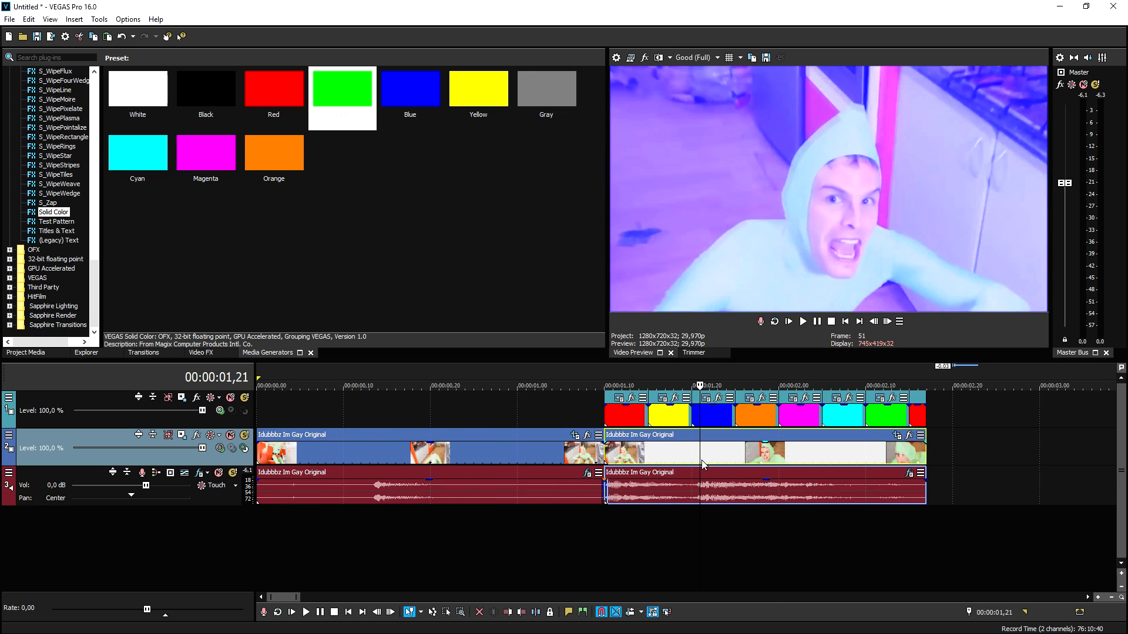
left_click(787, 455)
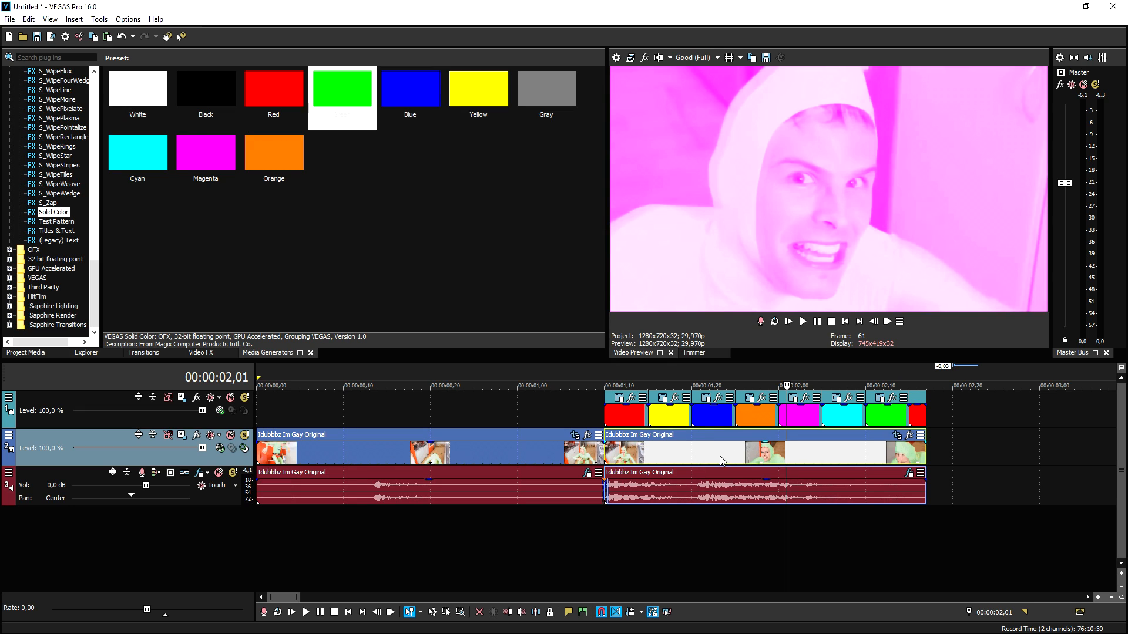
left_click(718, 458)
left_click(526, 457)
left_click(396, 458)
left_click(491, 458)
left_click(535, 455)
left_click(761, 456)
Delete the partial red event at the end of the solid color track and the green event before it.
left_click(921, 414)
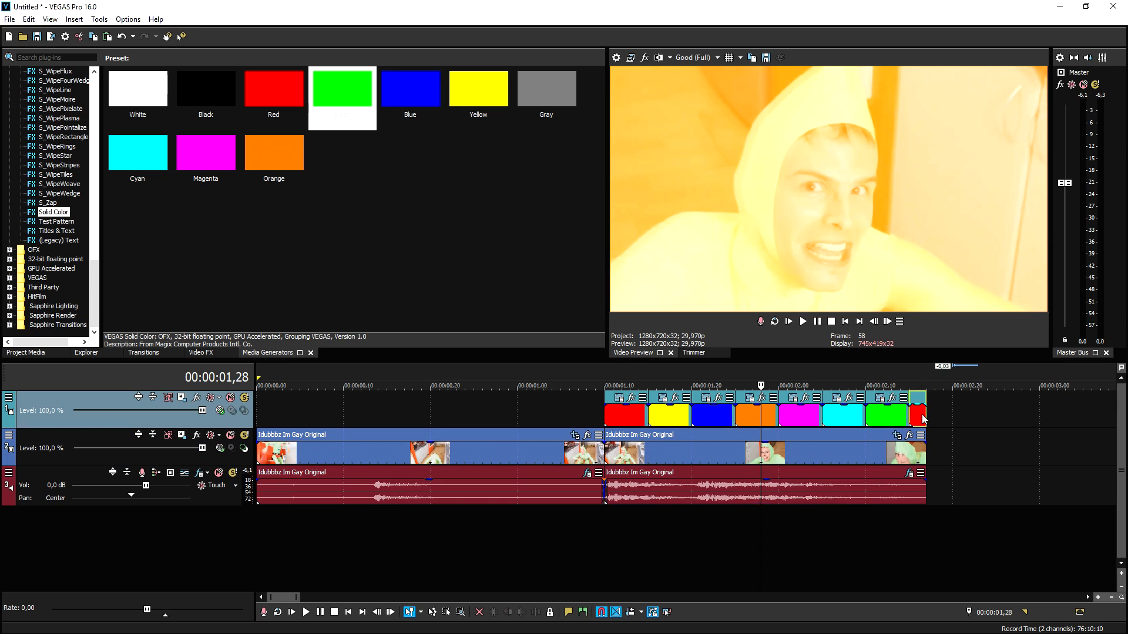
key("Delete")
left_click(875, 415)
key("Delete")
Split the yellow solid color event about two frames after its start and delete the remainder.
left_click(830, 414)
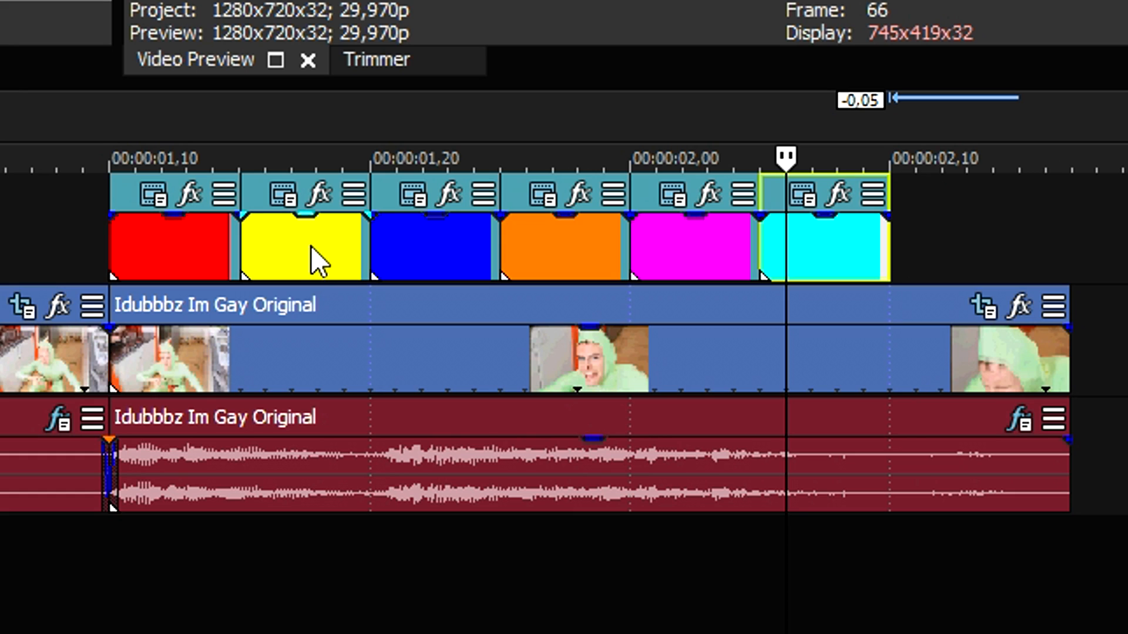
left_click(311, 245)
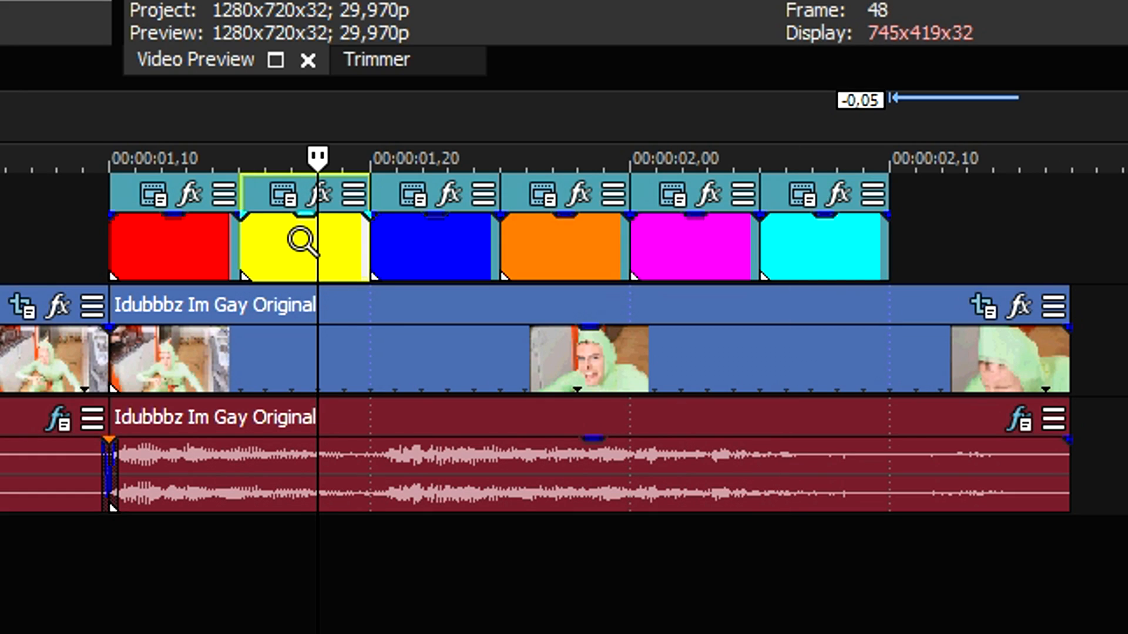
left_click(302, 241)
key("s")
key("Delete")
Move the blue event directly against the yellow one and cut it to about two frames long.
left_click_drag(386, 239, 306, 235)
left_click(351, 241)
key("s")
key("Delete")
Move the orange event directly against the blue one and cut it to about three frames long.
left_click_drag(517, 241, 377, 228)
left_click(420, 239)
key("s")
key("Delete")
Move the magenta event directly against the orange one and cut it to about two frames long.
left_click_drag(685, 228, 485, 240)
left_click(474, 241)
key("s")
key("Delete")
Move the cyan event directly against the magenta one and cut it to about three frames long.
left_click_drag(801, 252, 547, 237)
left_click(551, 238)
key("s")
key("Delete")
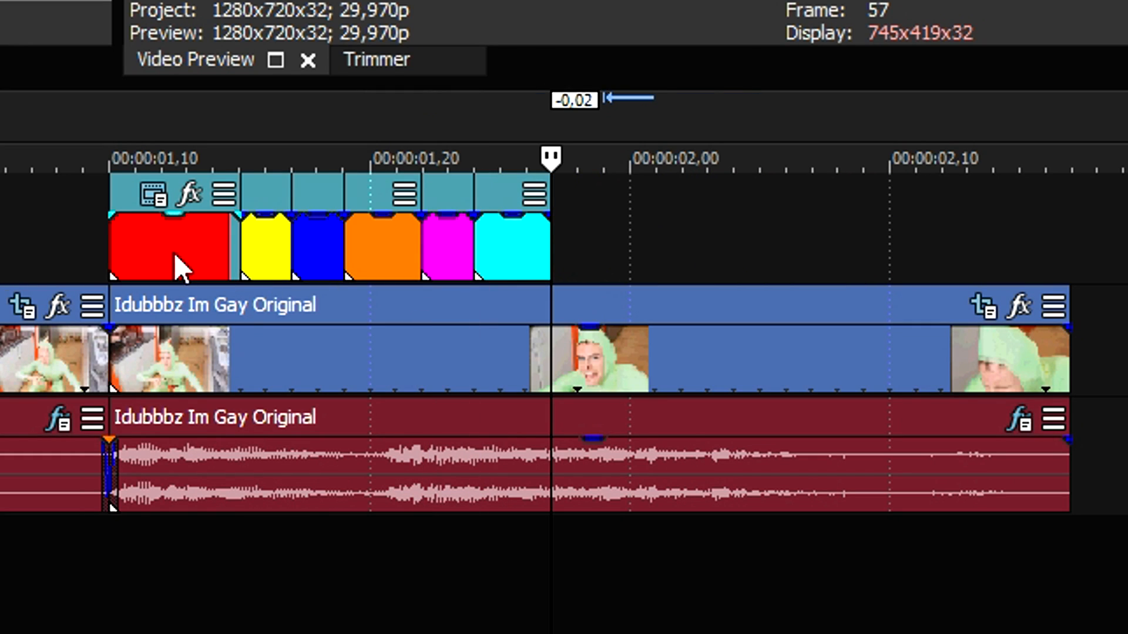
Split the red event about two frames after its start and delete the remainder.
left_click(175, 254)
key("s")
key("Delete")
Move the yellow, blue, orange, magenta and cyan events together so they start directly after the shortened red event.
left_click(272, 259)
left_click(319, 251, "ctrl")
left_click(394, 251, "ctrl")
left_click(456, 245, "ctrl")
left_click(506, 253, "ctrl")
left_click_drag(506, 252, 428, 234)
Place a Green solid color directly after the cyan event and cut it to end at 00:00:01,27.
left_click_drag(342, 94, 490, 256)
left_click(552, 252)
key("s")
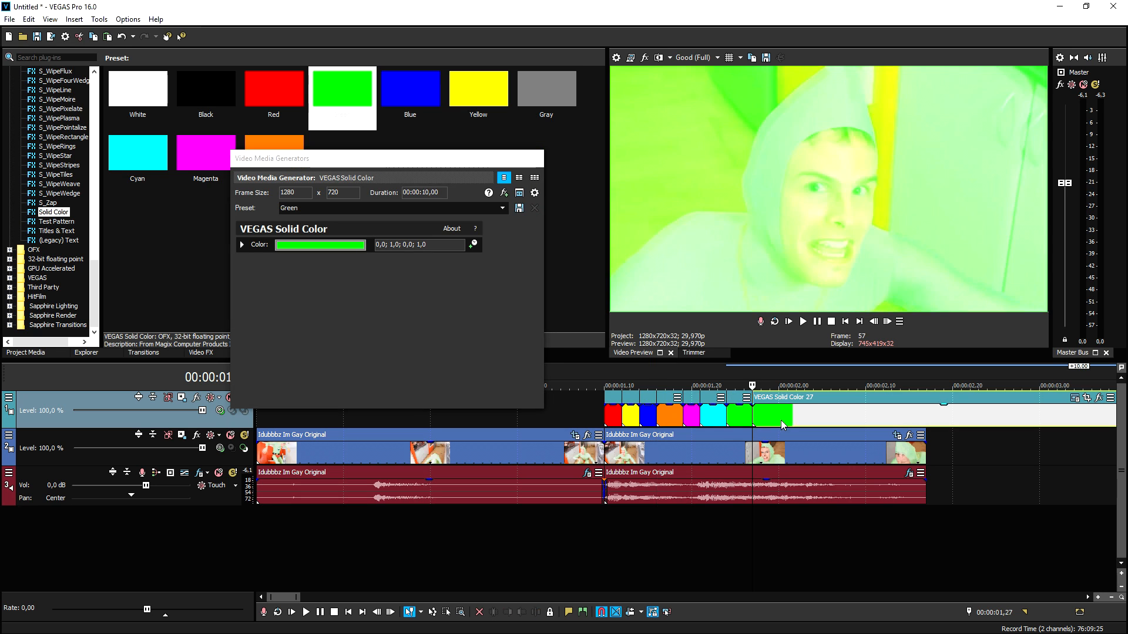
key("Delete")
Copy all seven color events, paste them at 00:00:01,27 as a new copy of the source media, and place the playhead at 00:00:01,09.
left_click(618, 414)
left_click(632, 414, "ctrl")
left_click(650, 413, "ctrl")
left_click(670, 416, "ctrl")
left_click(695, 416, "ctrl")
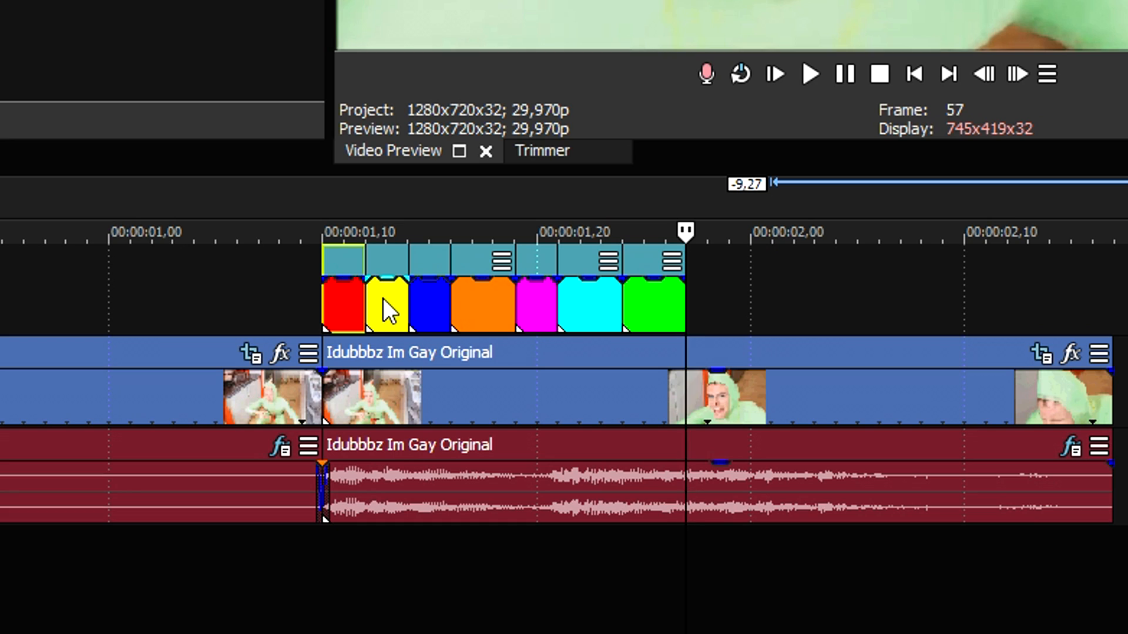
left_click(587, 305, "ctrl")
left_click(670, 311, "ctrl")
key("ctrl+c")
key("ctrl+v")
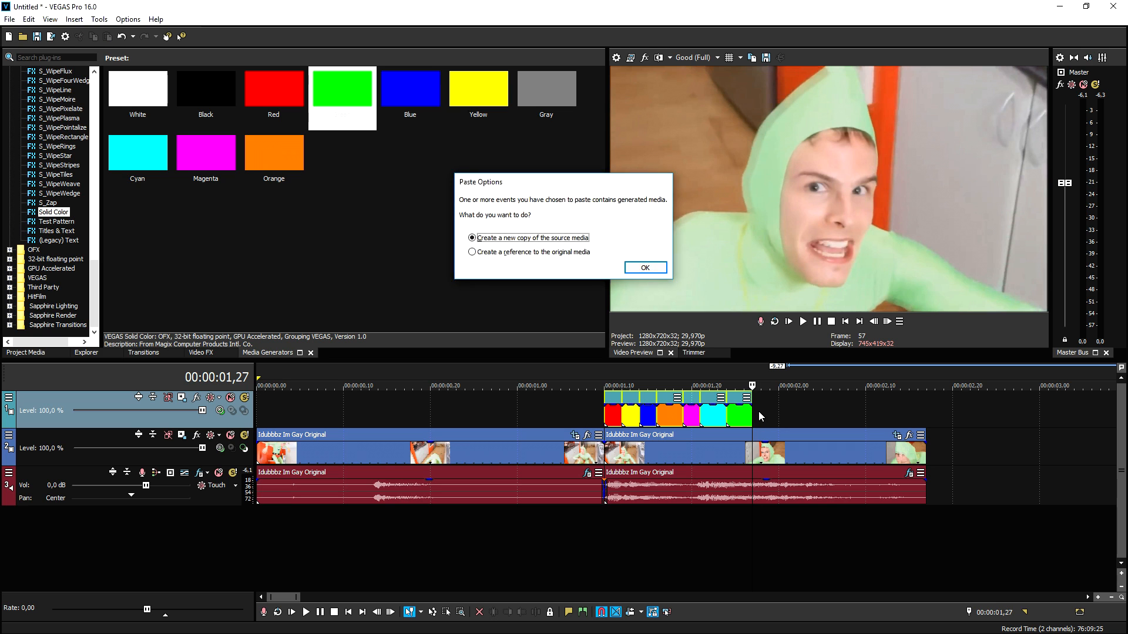
key("Return")
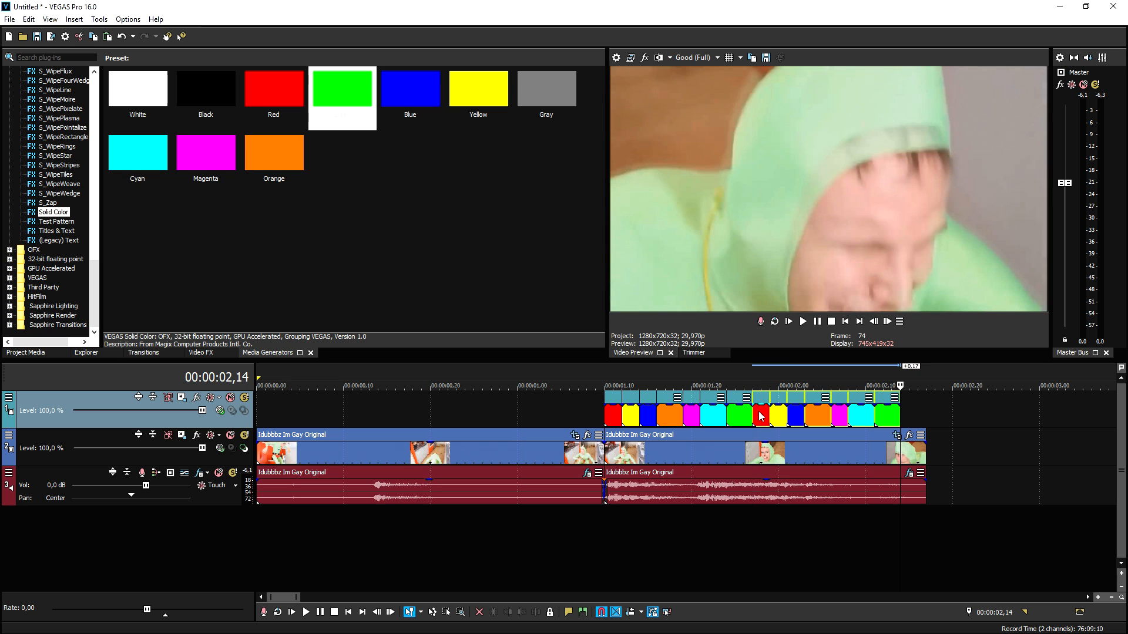
left_click(595, 376)
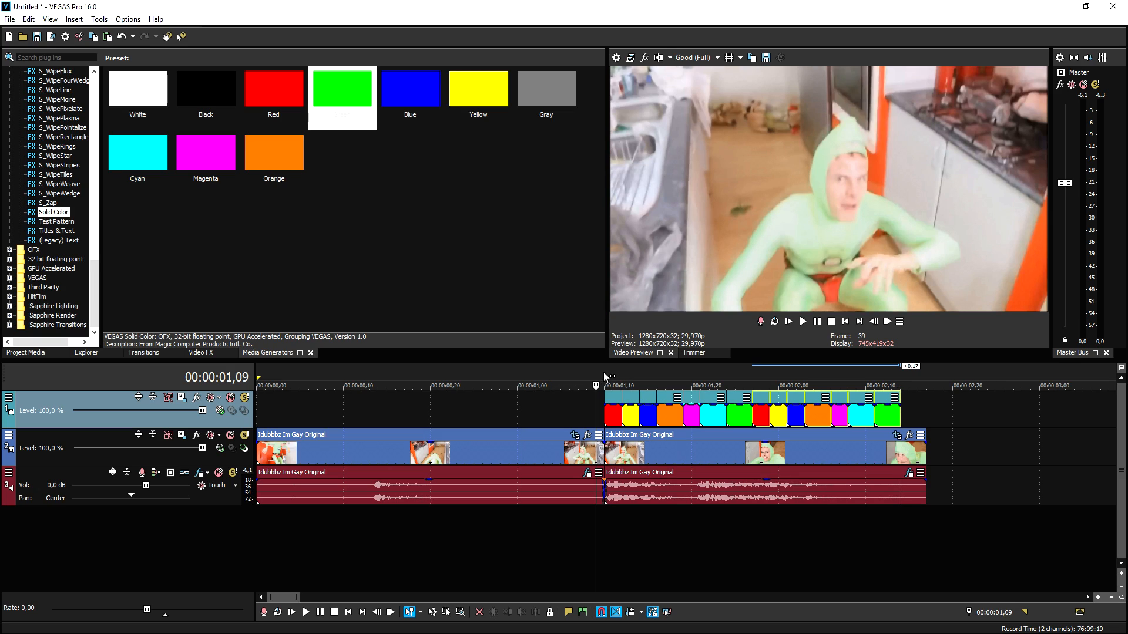